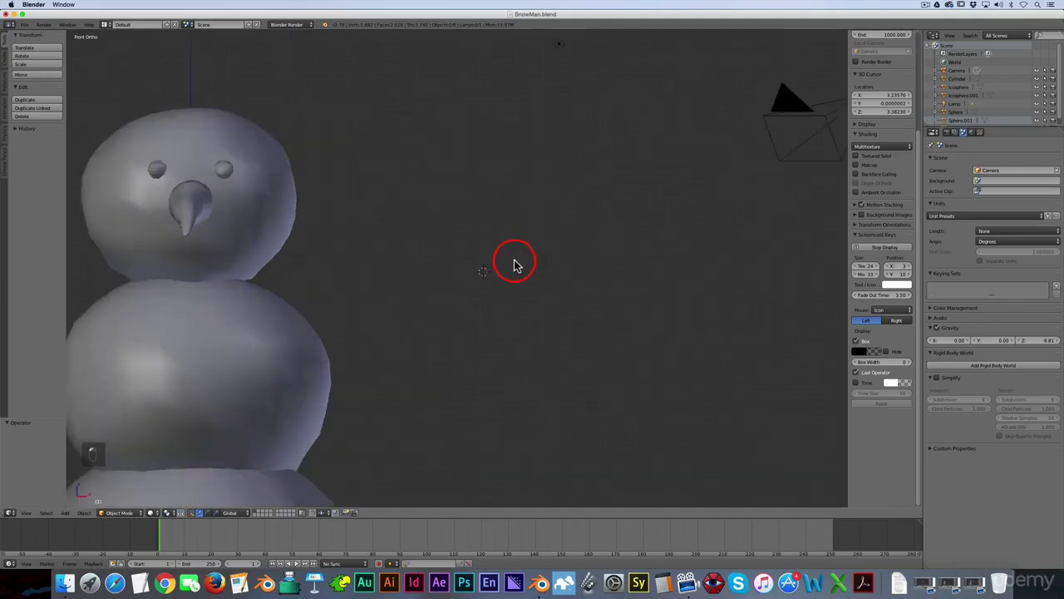
- Add a mesh cylinder beside the snowman and give it smooth shading
key("shift+a")
mouse_move(510, 260)
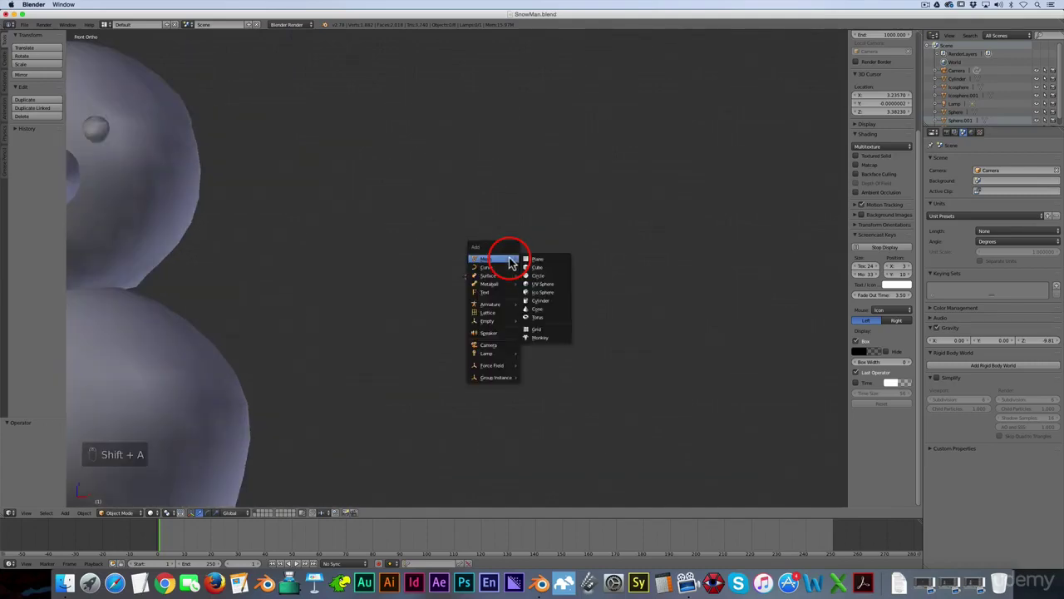
left_click(542, 300)
scroll(447, 235, "down", 3)
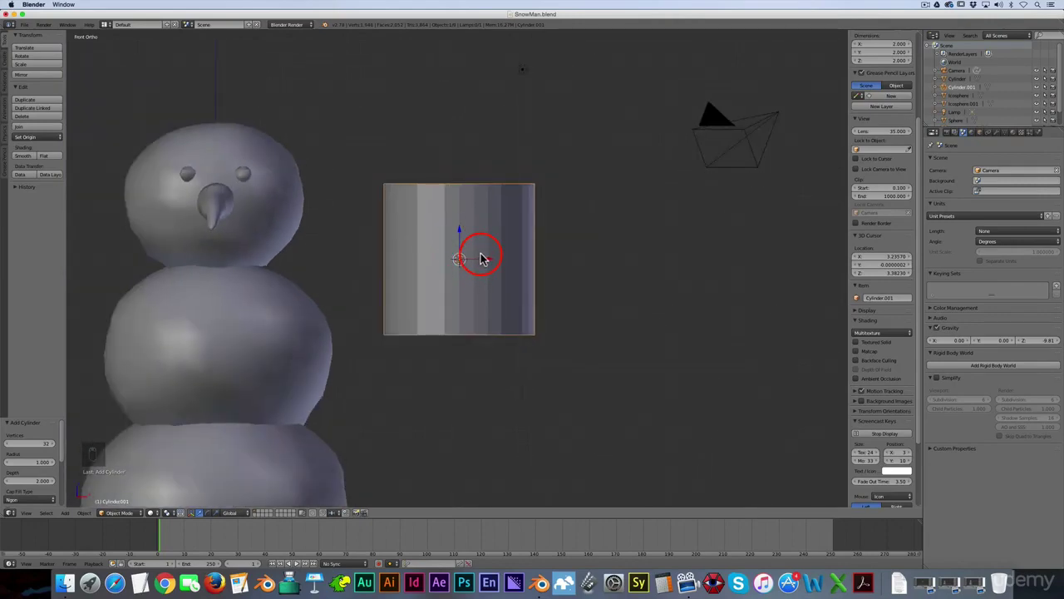
left_click(22, 158)
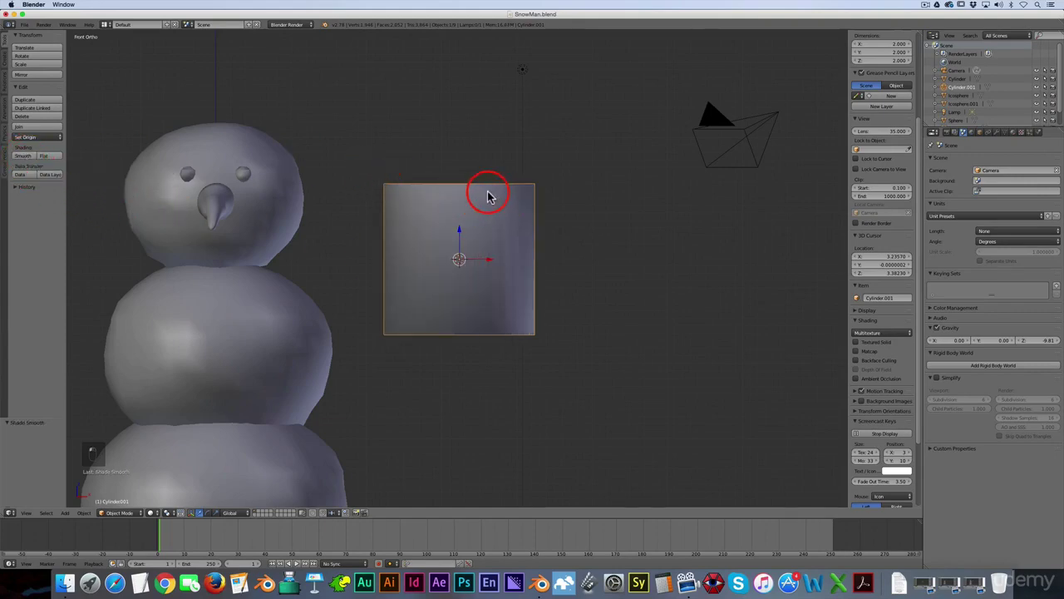
scroll(488, 194, "up", 1)
scroll(516, 204, "down", 1)
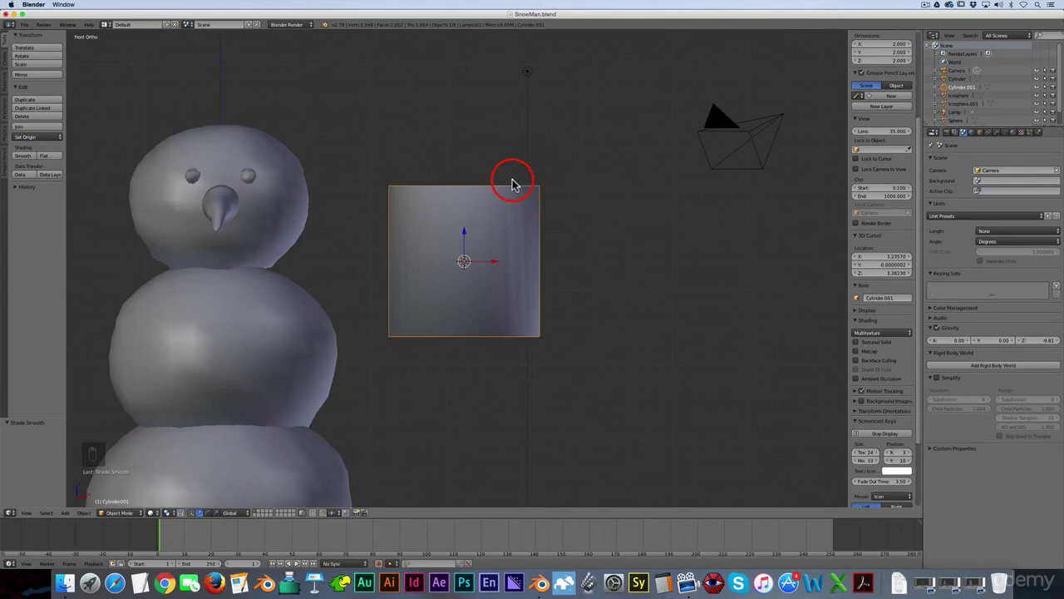
- Scale the cylinder to about 0.743 along Z, and scale it uniformly to about 0.824
key("s")
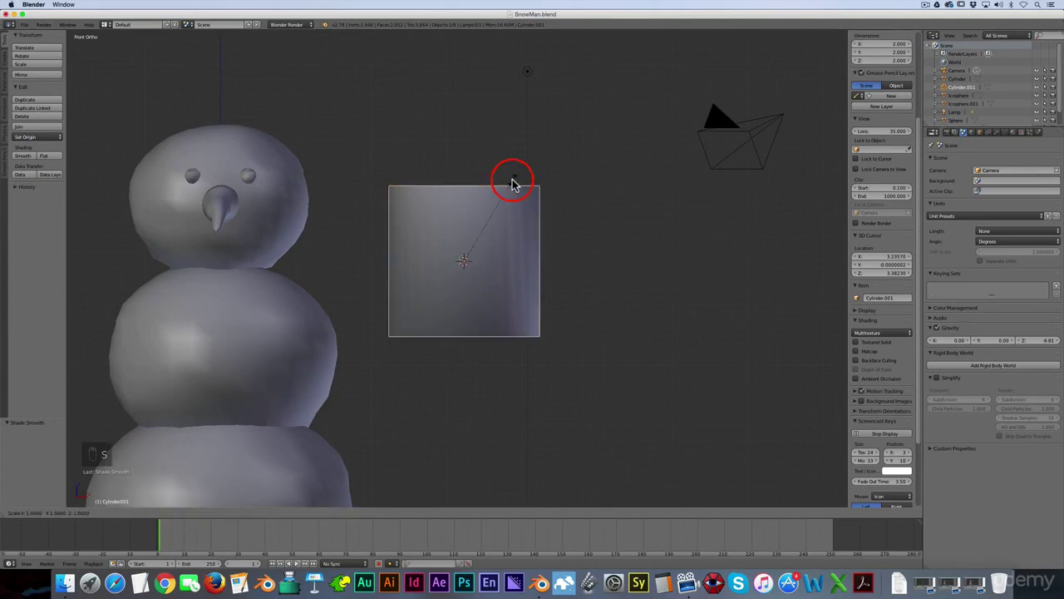
key("z")
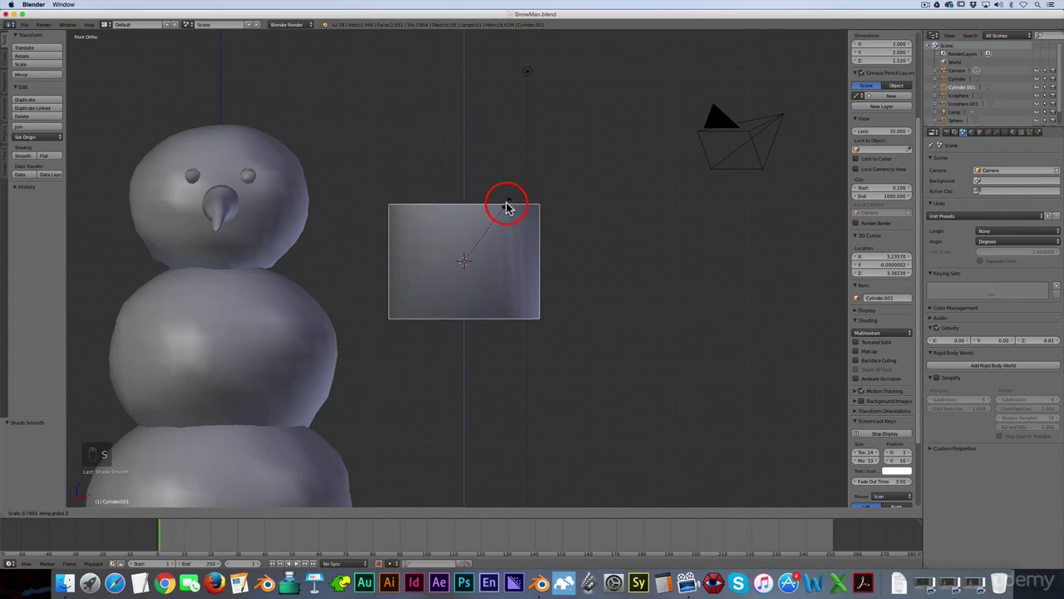
left_click(507, 208)
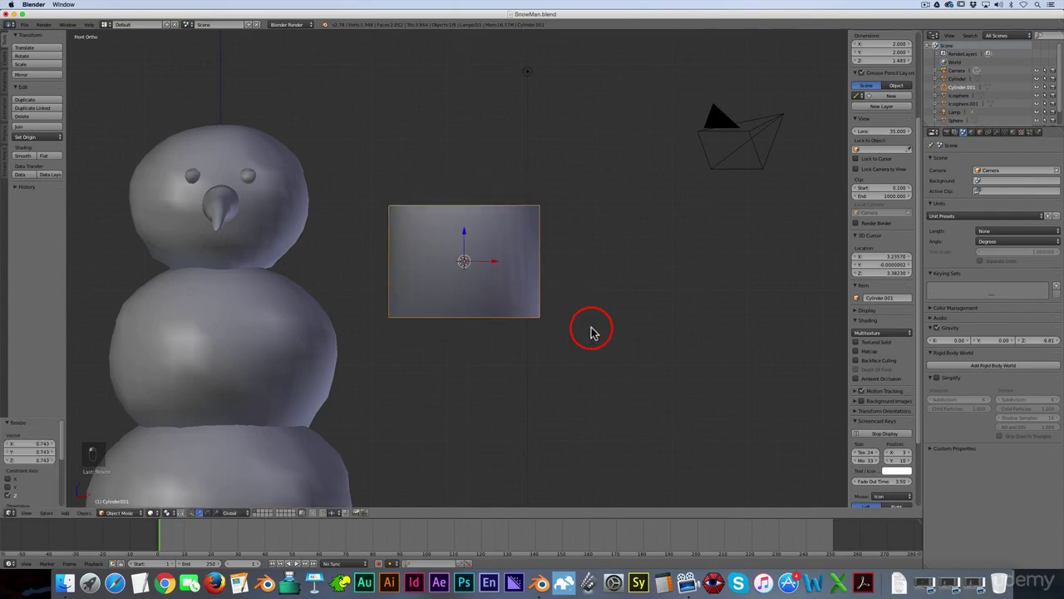
key("s")
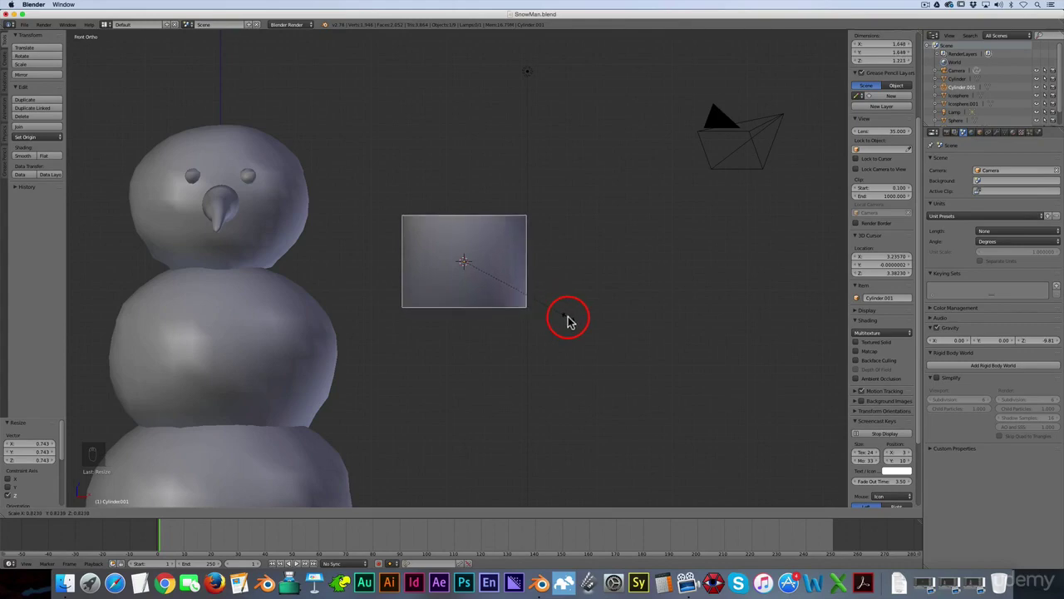
left_click(567, 322)
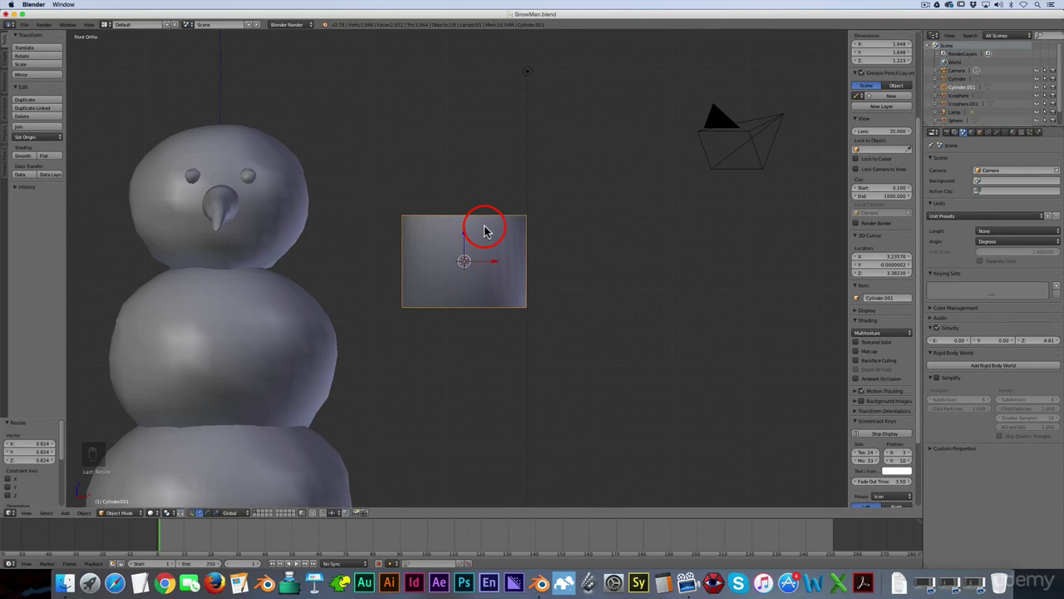
- Duplicate the cylinder in place and move the copy down about 0.49 along Z
key("shift+d")
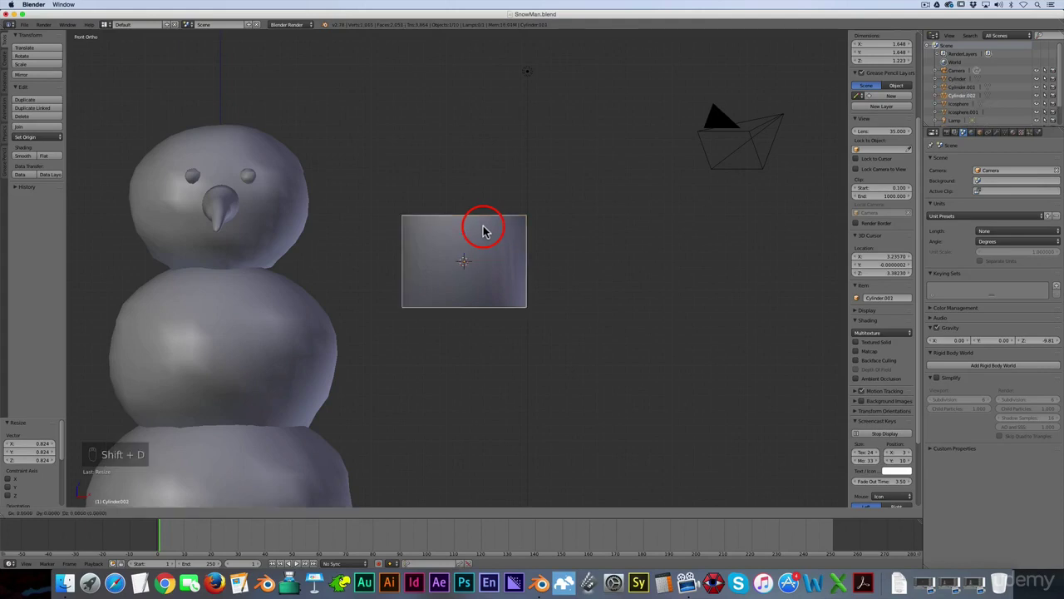
right_click(485, 230)
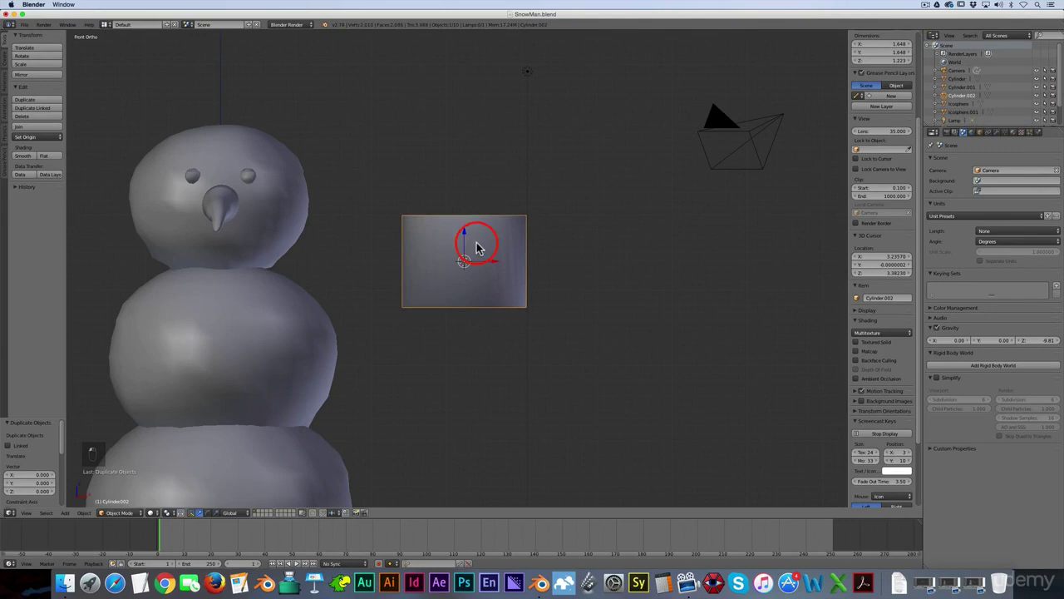
left_click_drag(466, 236, 464, 270)
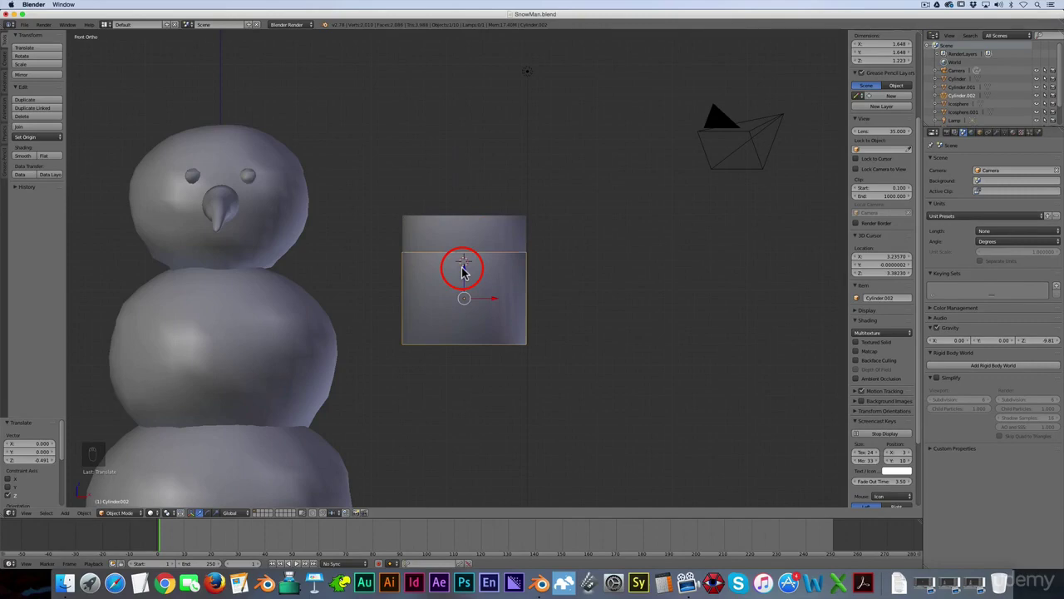
- Display the scene in wireframe and flatten the duplicate cylinder to about 0.369 along Z
key("z")
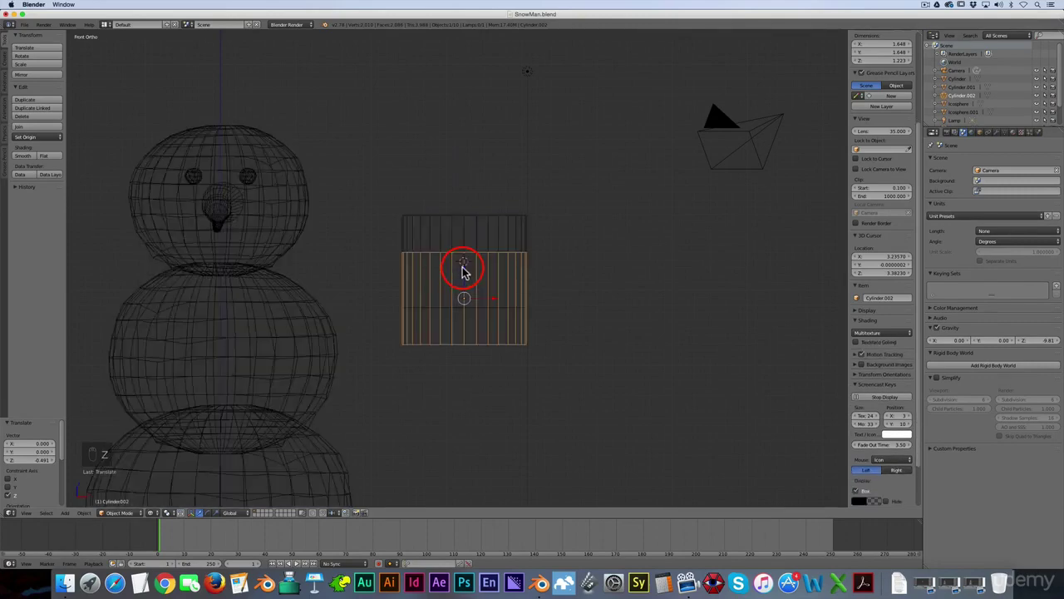
scroll(465, 274, "up", 4)
scroll(471, 277, "down", 2)
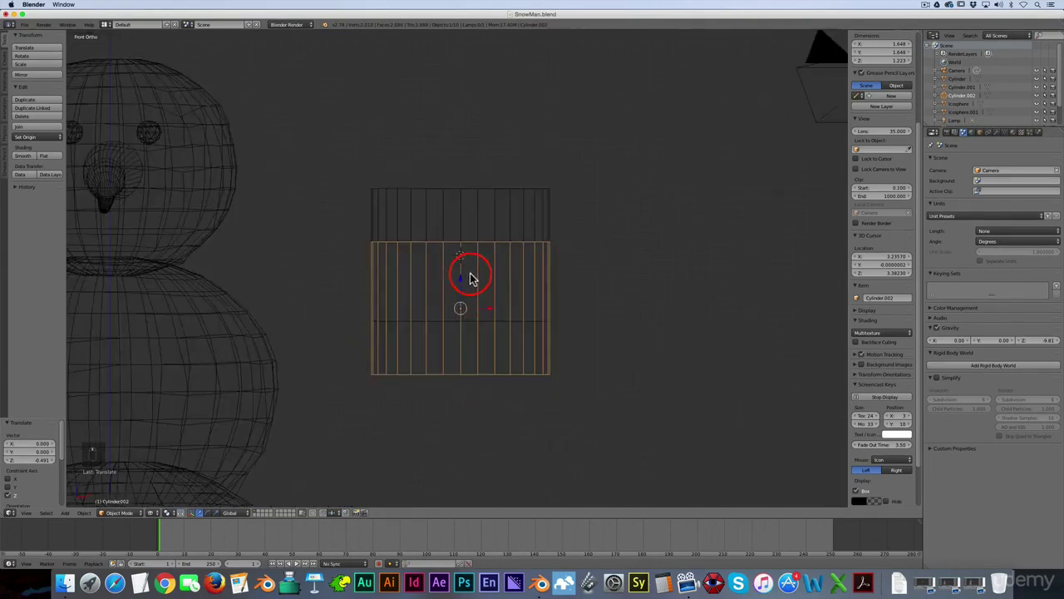
scroll(477, 275, "down", 1)
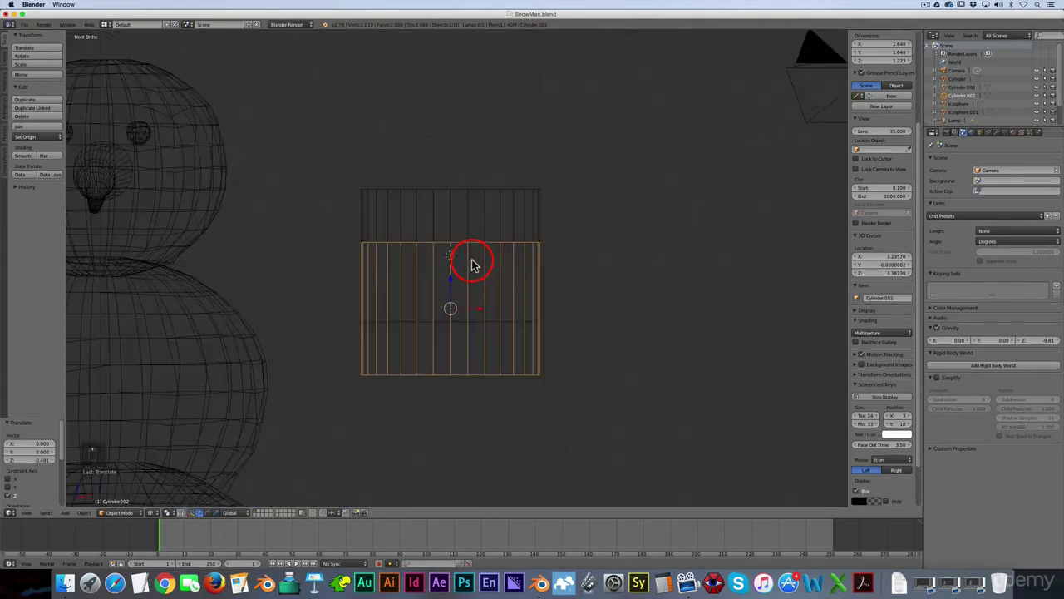
key("s")
key("z")
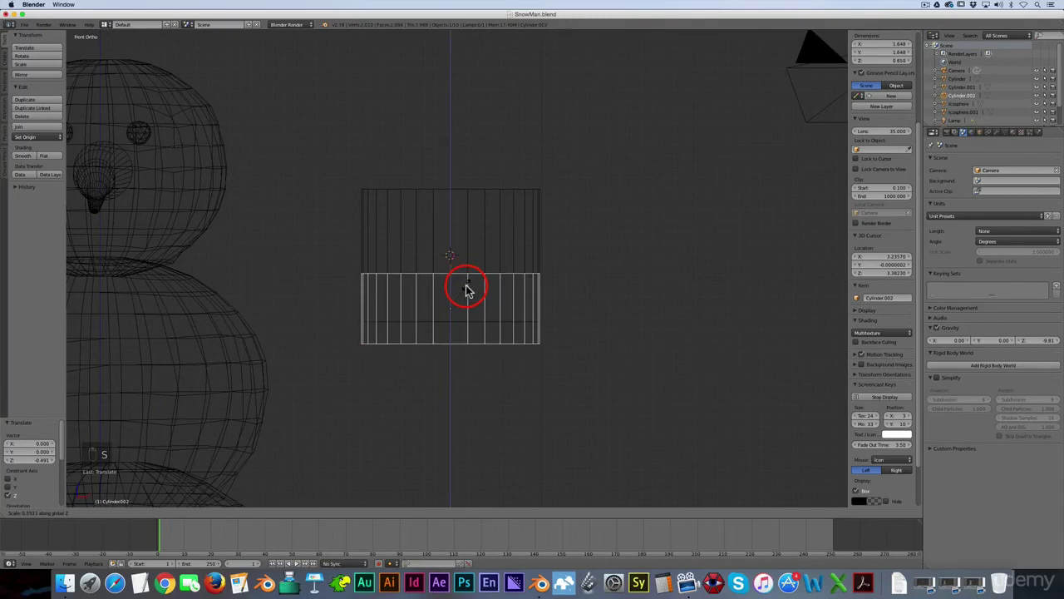
left_click(468, 298)
scroll(471, 305, "up", 3)
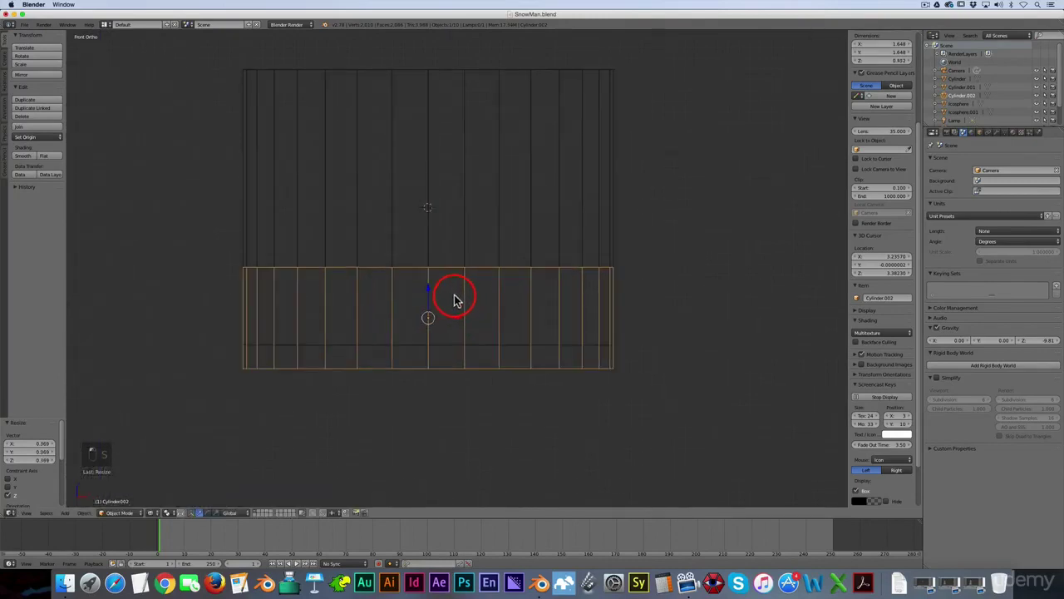
scroll(456, 299, "down", 3)
- Form the hat brim by enlarging the duplicate cylinder about 1.9 times and flattening it to about 0.349 along Z
key("s")
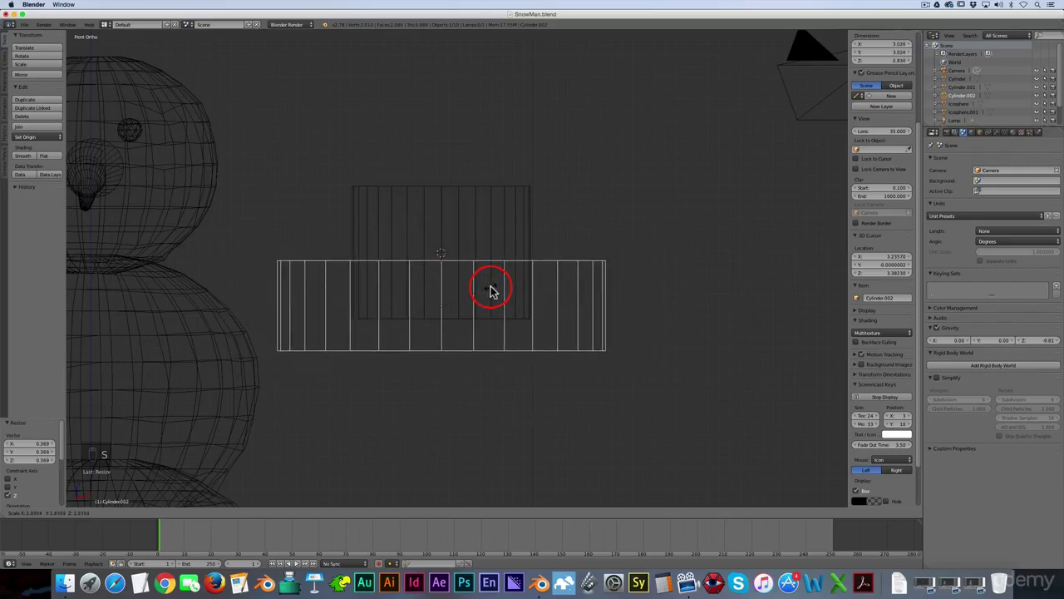
left_click(484, 284)
key("s")
key("z")
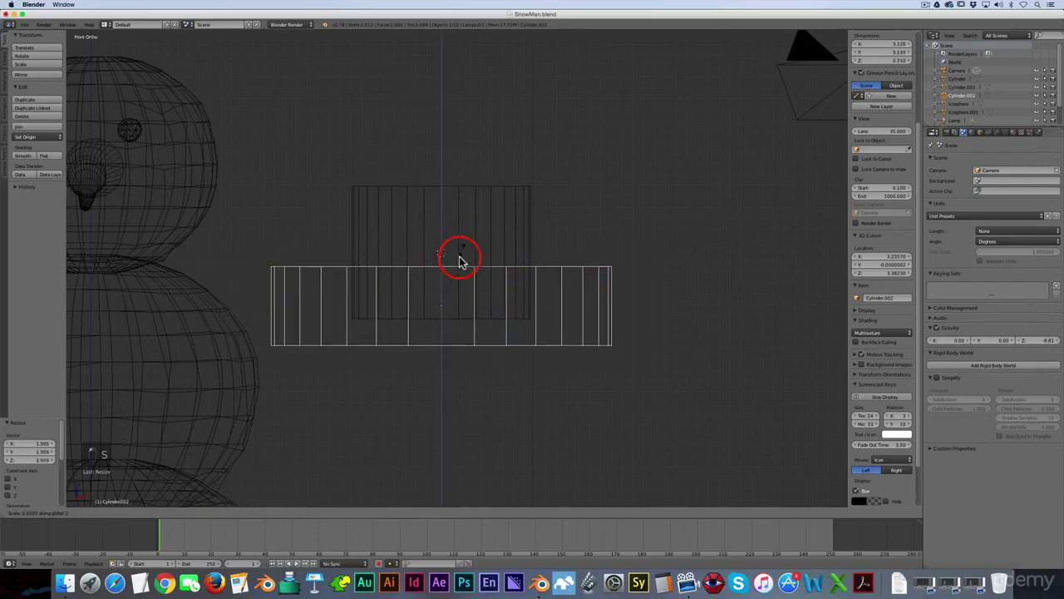
left_click(455, 288)
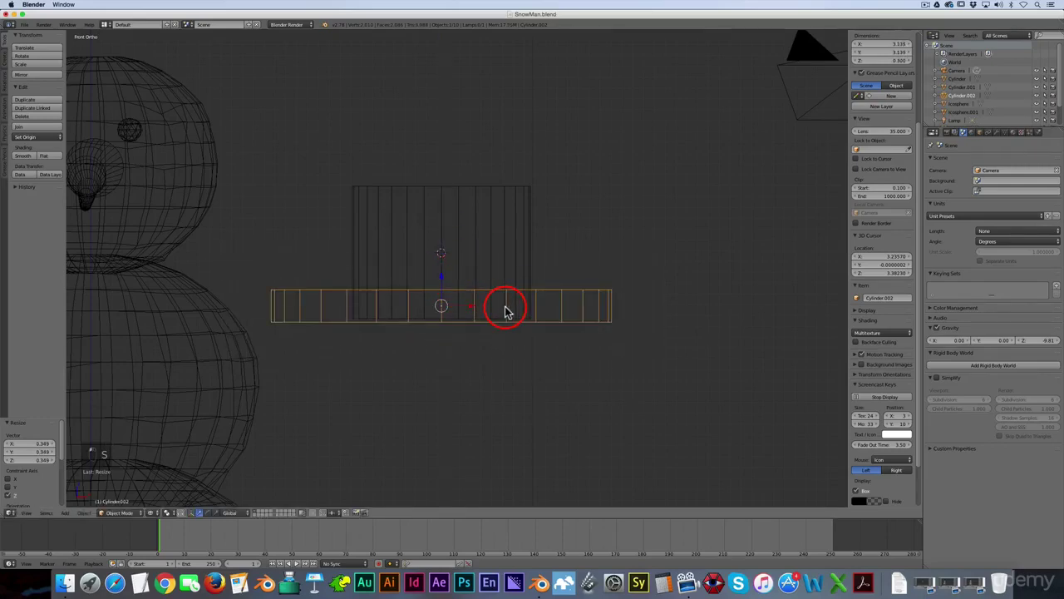
- Return to solid shading and examine the hat's shape from an angle and from the front
key("KP_5")
key("z")
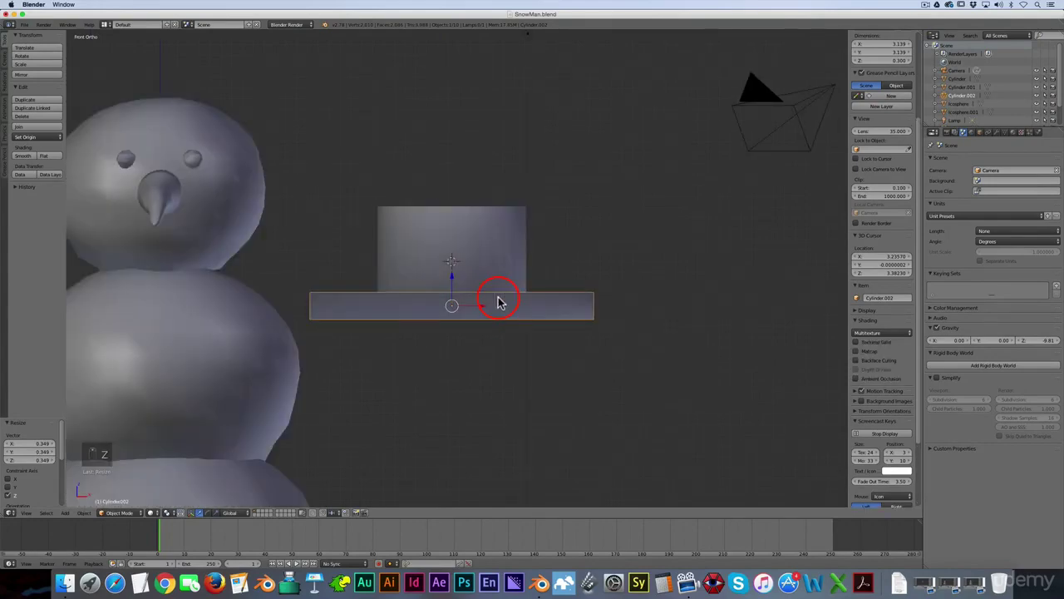
scroll(499, 297, "down", 4)
scroll(475, 286, "up", 4)
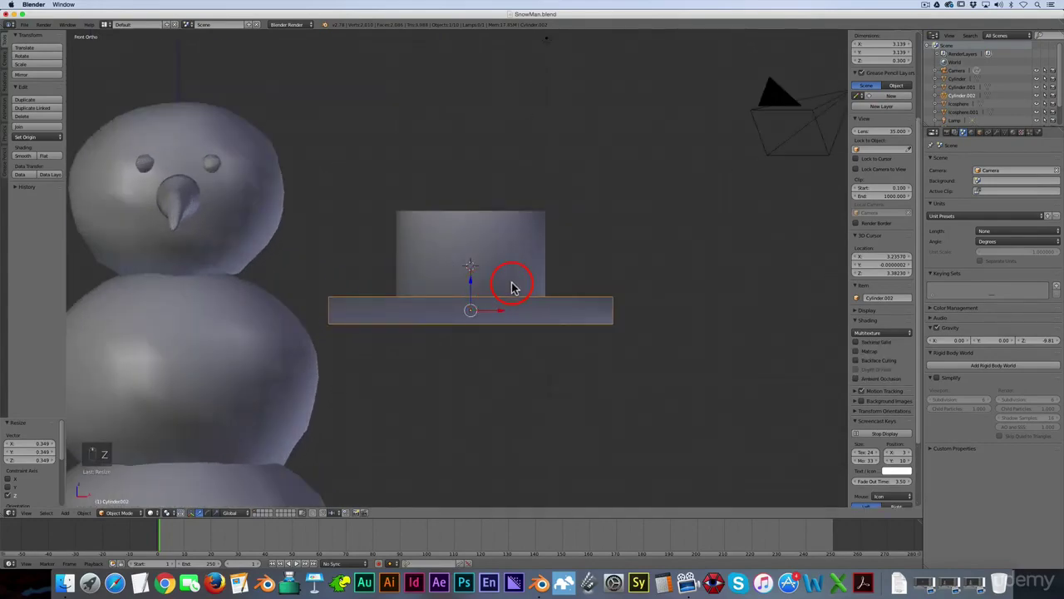
middle_click_drag(512, 287, 535, 290)
key("KP_1")
scroll(532, 290, "up", 1)
scroll(574, 257, "down", 4)
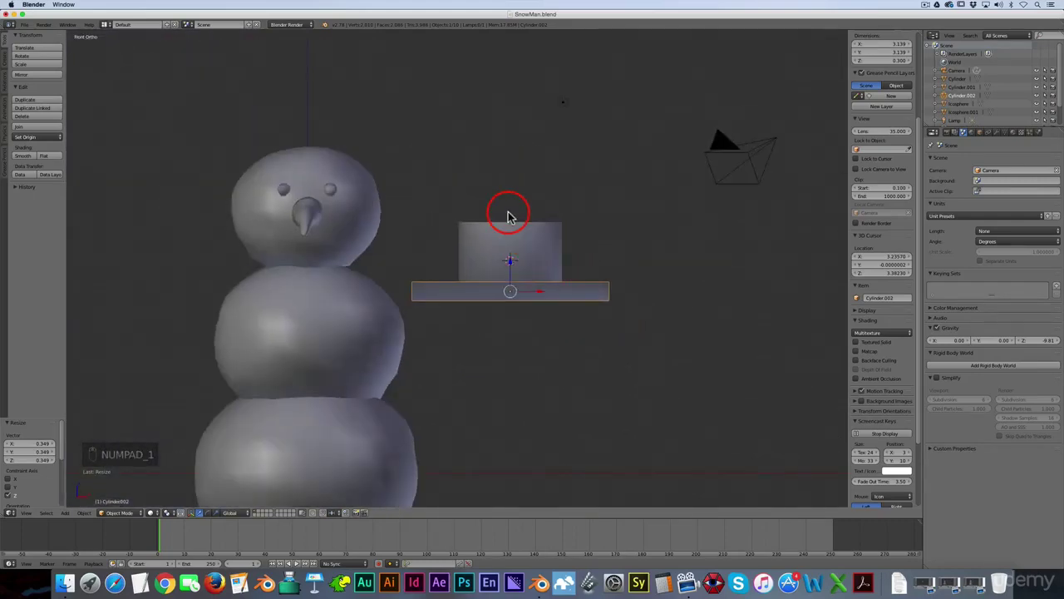
- Join the hat's crown and brim cylinders into a single object
right_click(514, 235)
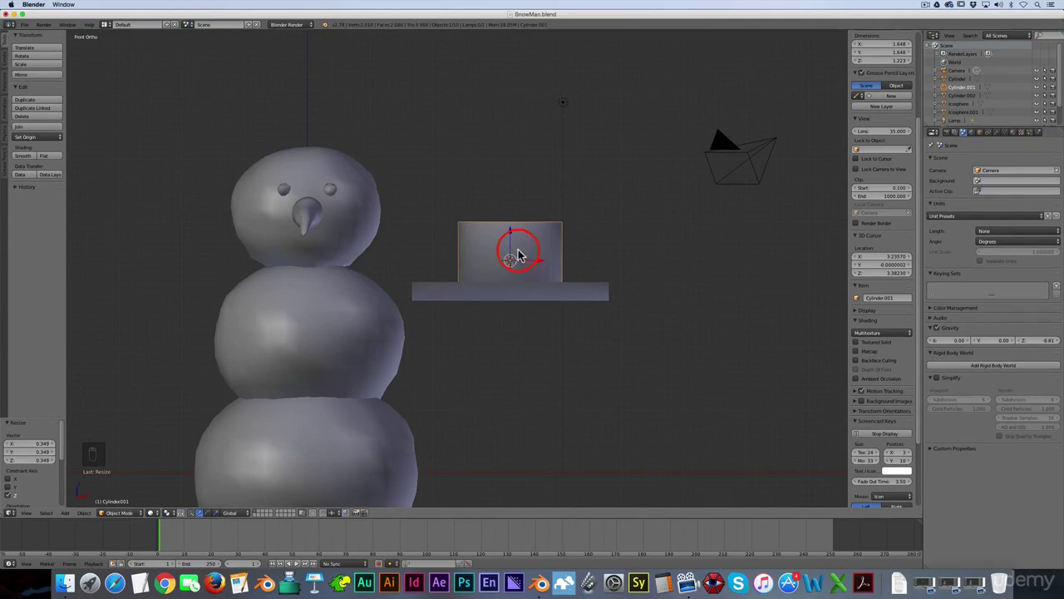
scroll(516, 254, "down", 3)
scroll(517, 250, "up", 4)
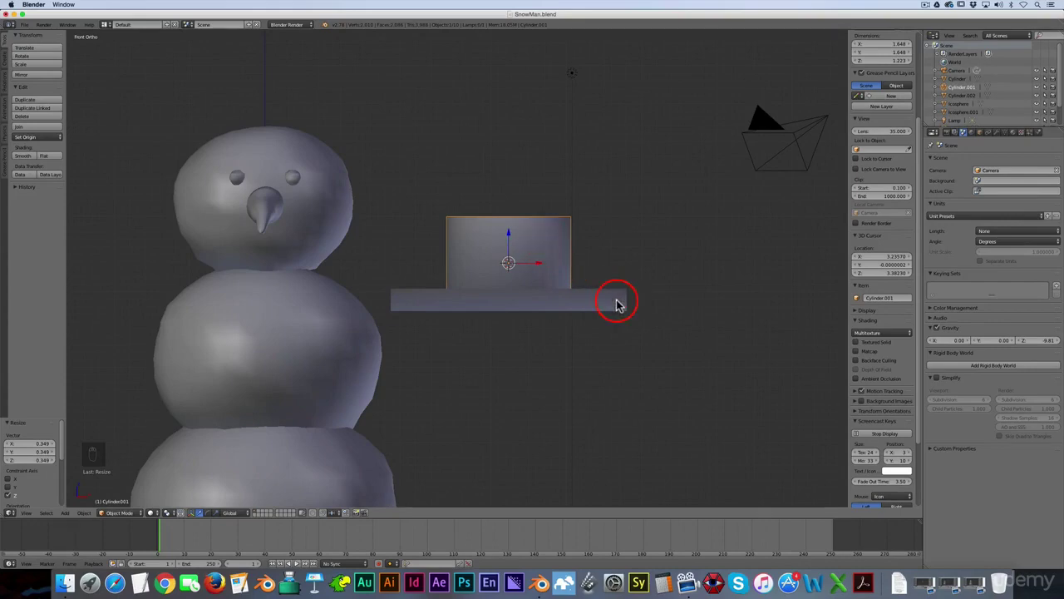
right_click(616, 304, "shift")
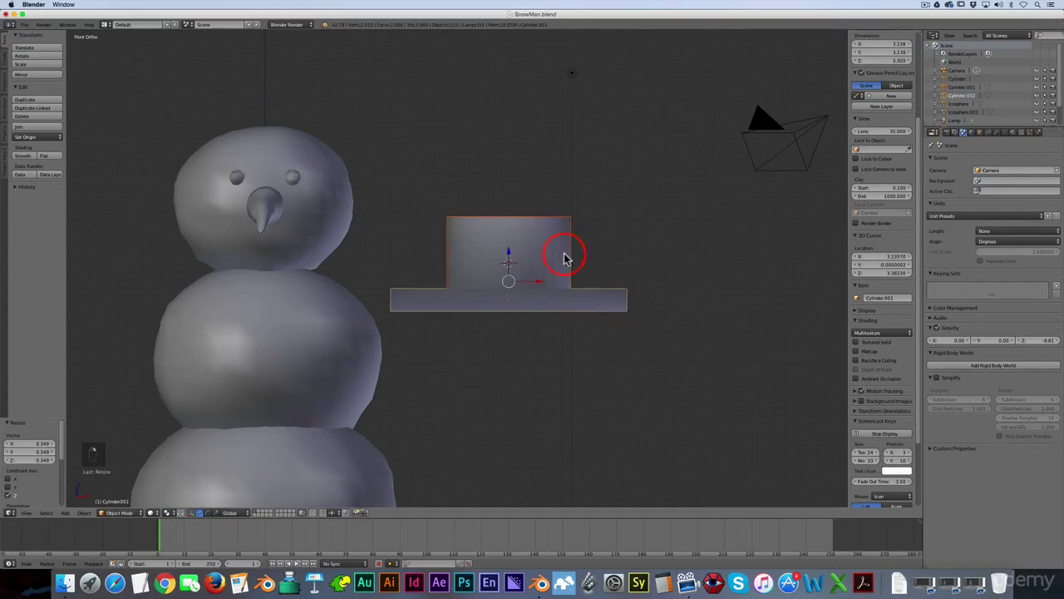
scroll(549, 241, "up", 3)
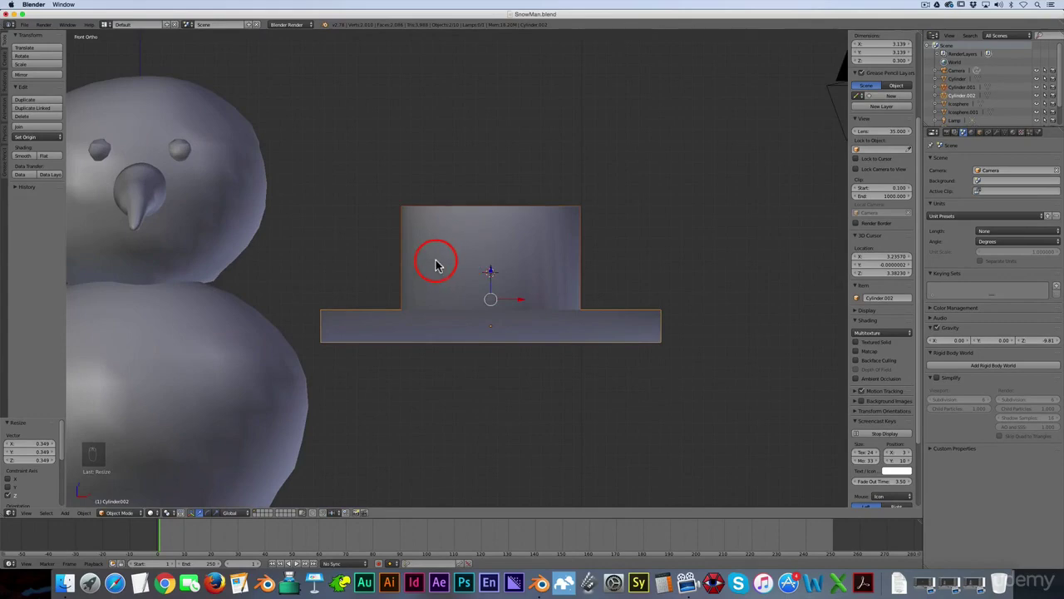
key("ctrl+j")
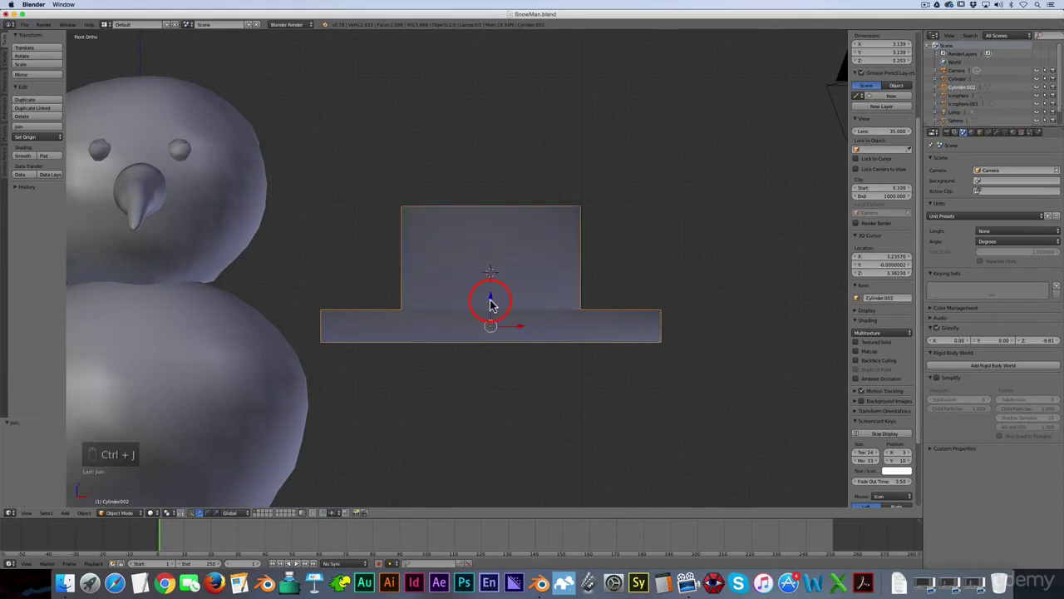
- Move the joined hat up about 0.637 along Z, deselect it and check it from an angle
key("g")
key("z")
left_click(491, 234)
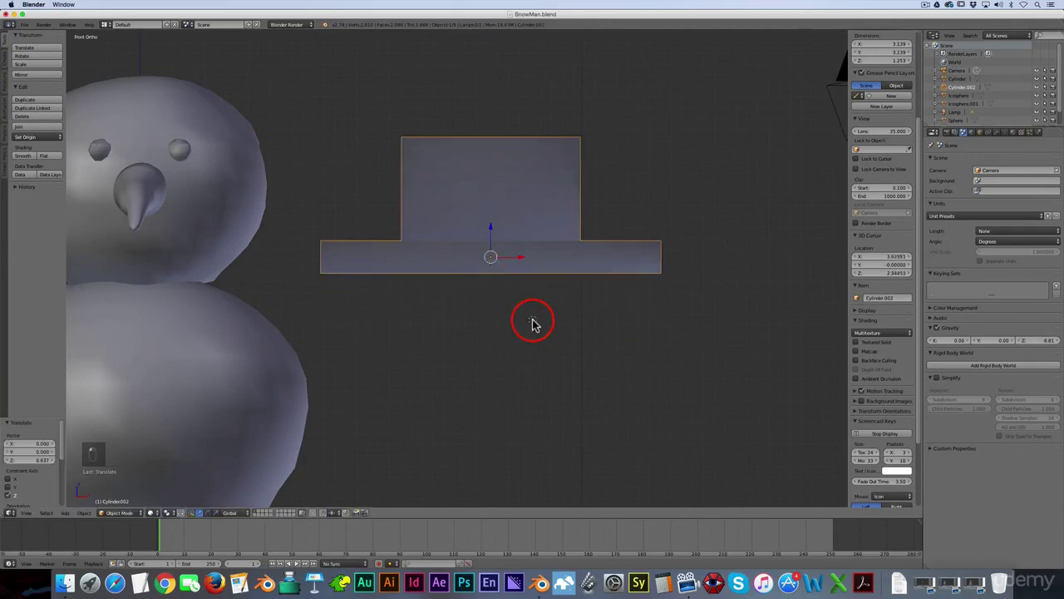
scroll(529, 285, "down", 4)
scroll(529, 285, "up", 4)
key("a")
middle_click_drag(532, 272, 474, 309)
key("KP_1")
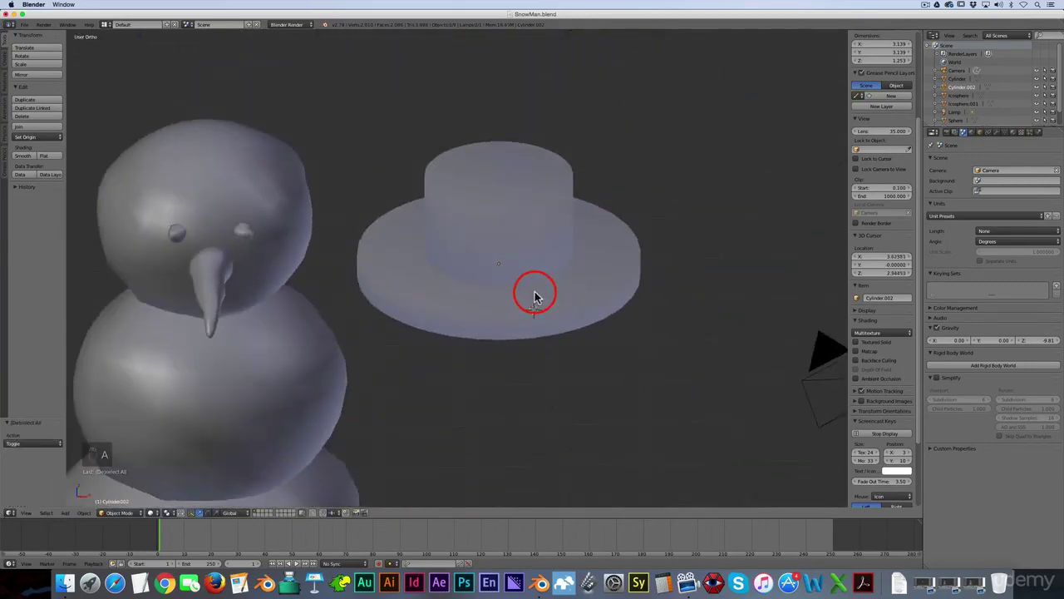
- Select the joined hat again and raise it about 0.534 along Z
right_click(535, 278)
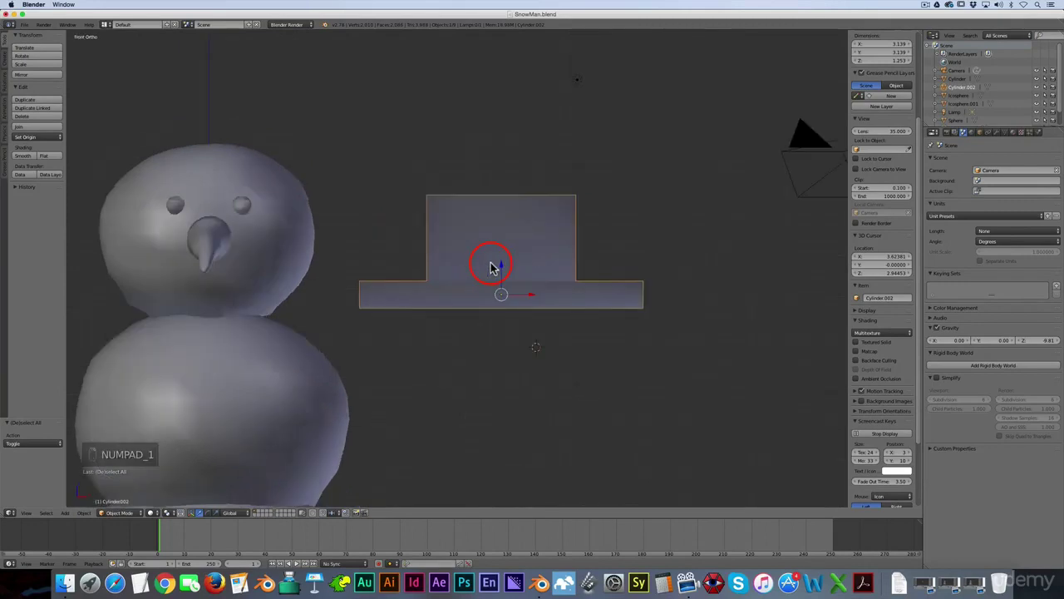
left_click_drag(496, 265, 497, 217)
left_click_drag(501, 263, 502, 215)
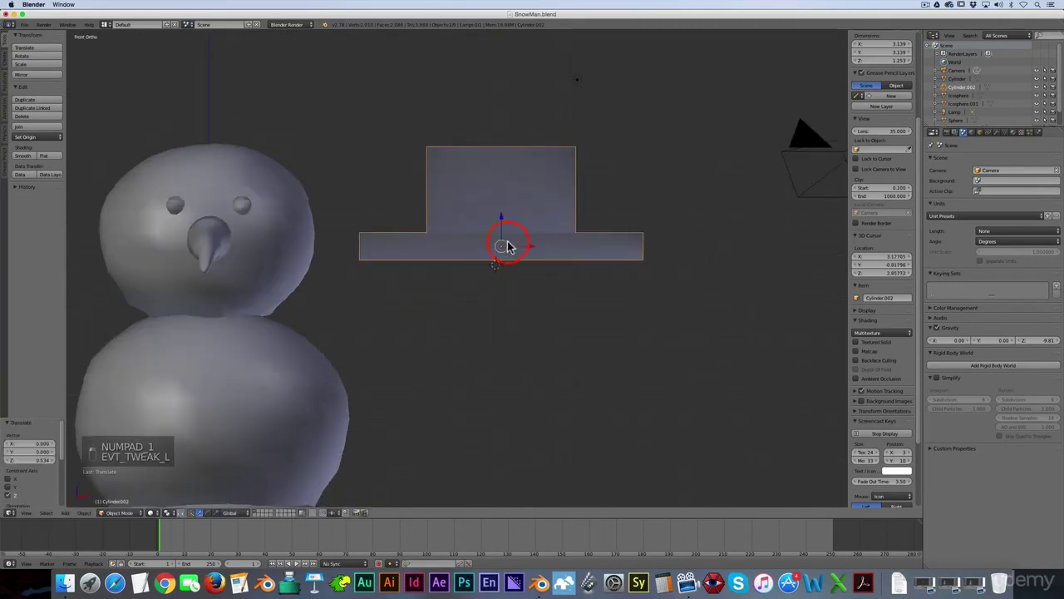
- Undo the hat's upward moves and the joining of its crown and brim
key("super+z")
key("super+z")
key("super+z")
key("super+z")
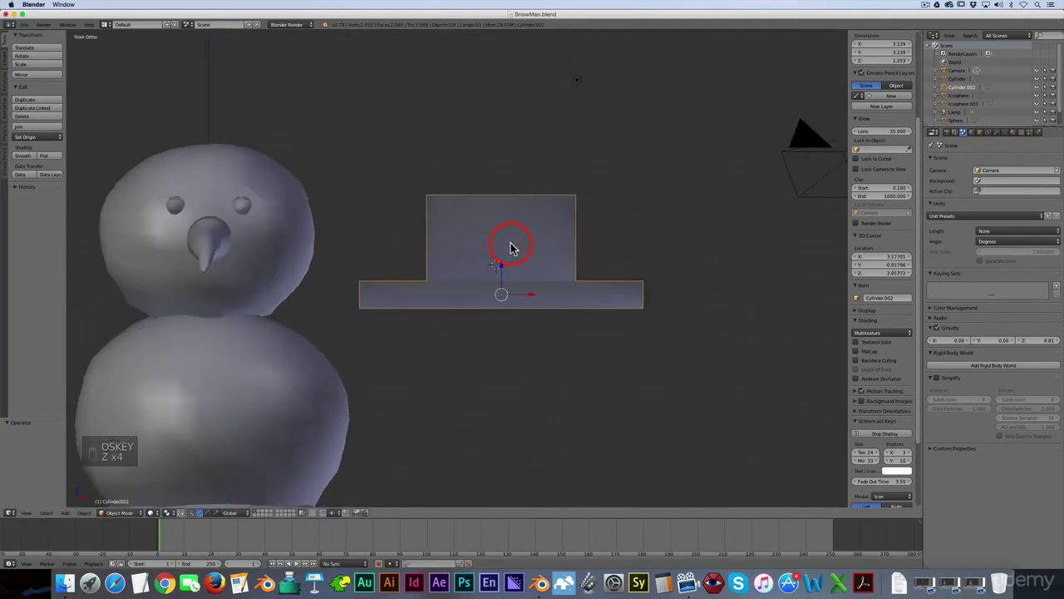
key("super+z")
key("super+z")
key("super+z")
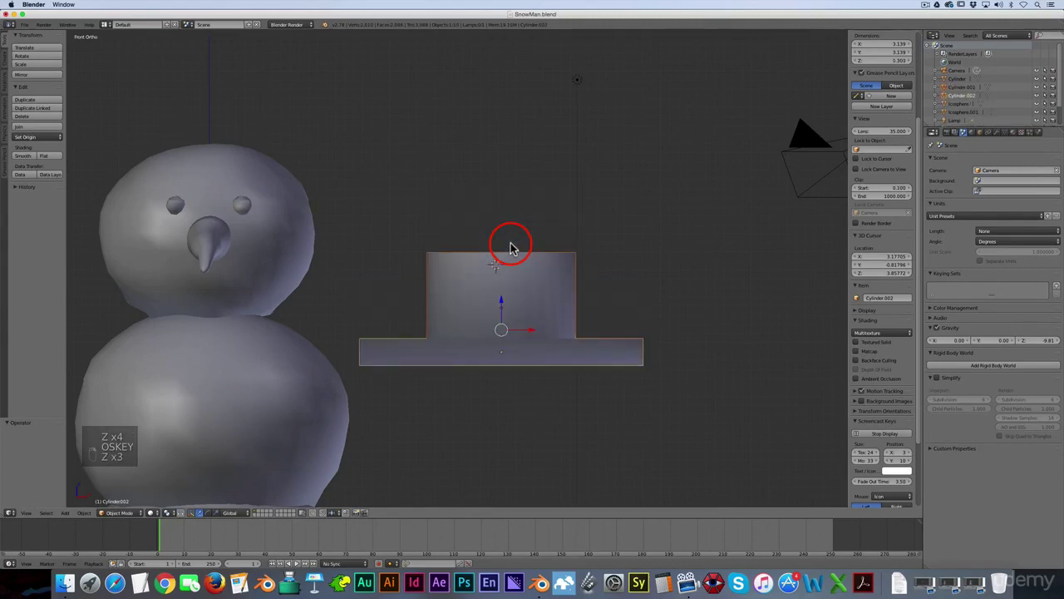
- Select only the crown cylinder and move it up about 0.8 along Z, away from the brim
right_click(527, 329)
left_click_drag(502, 276, 510, 207)
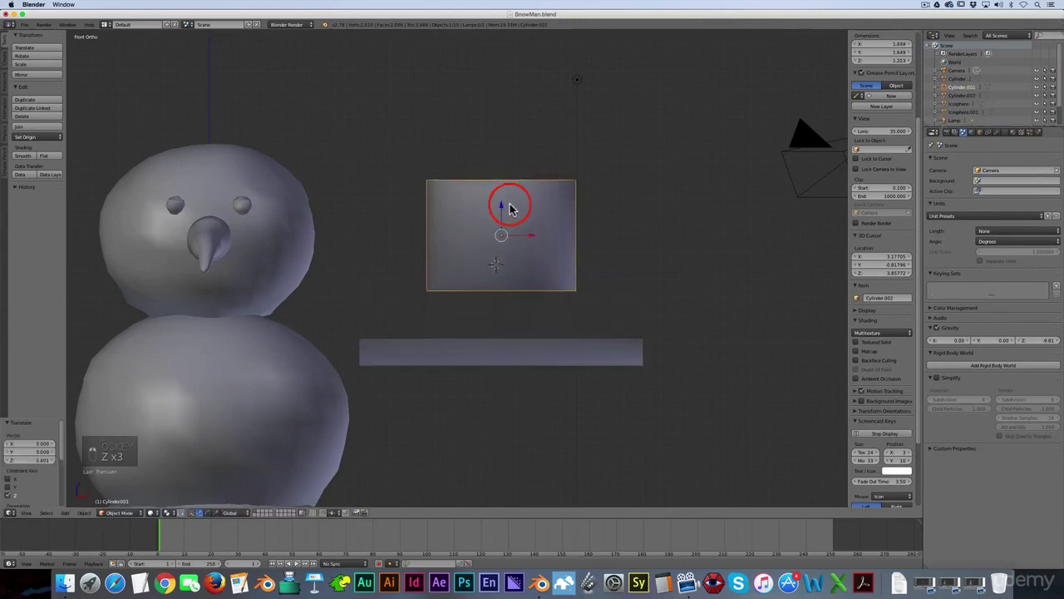
- Undo the crown's upward move and parent the brim to the crown with the Object option
key("super+z")
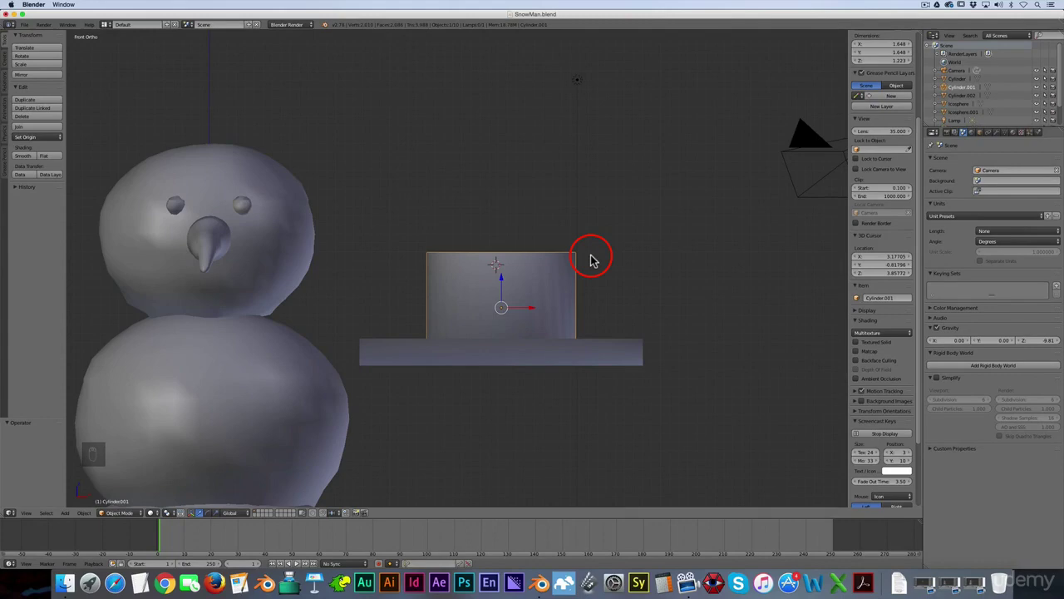
scroll(468, 269, "up", 3)
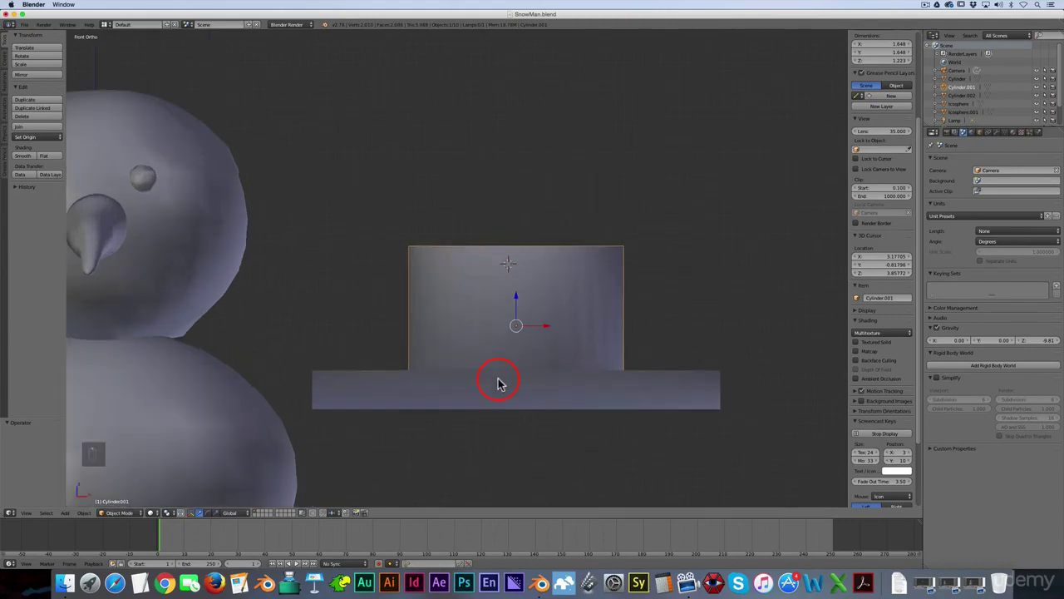
right_click(498, 383)
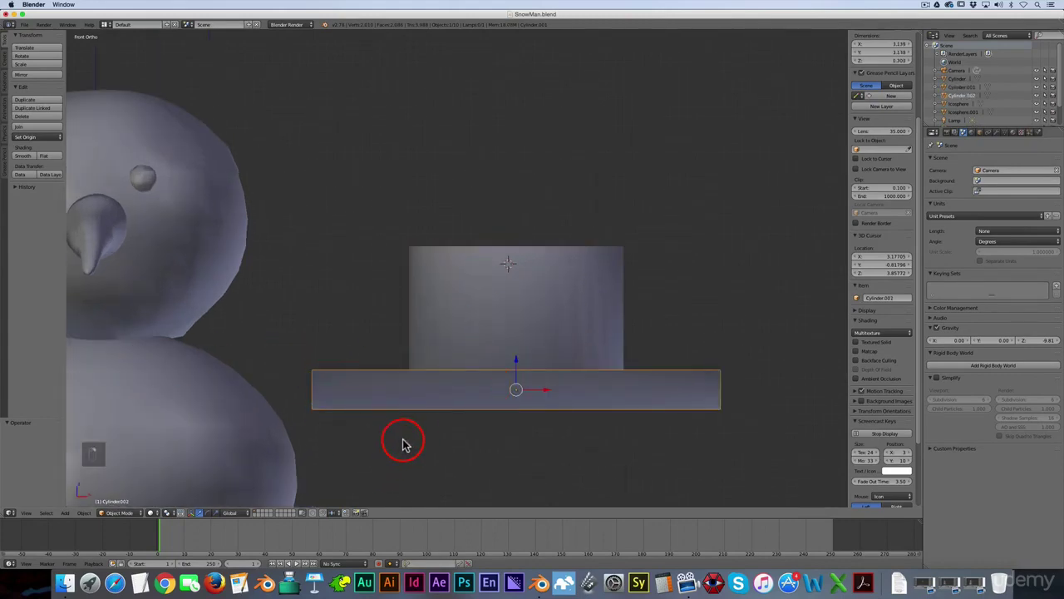
right_click(526, 304, "shift")
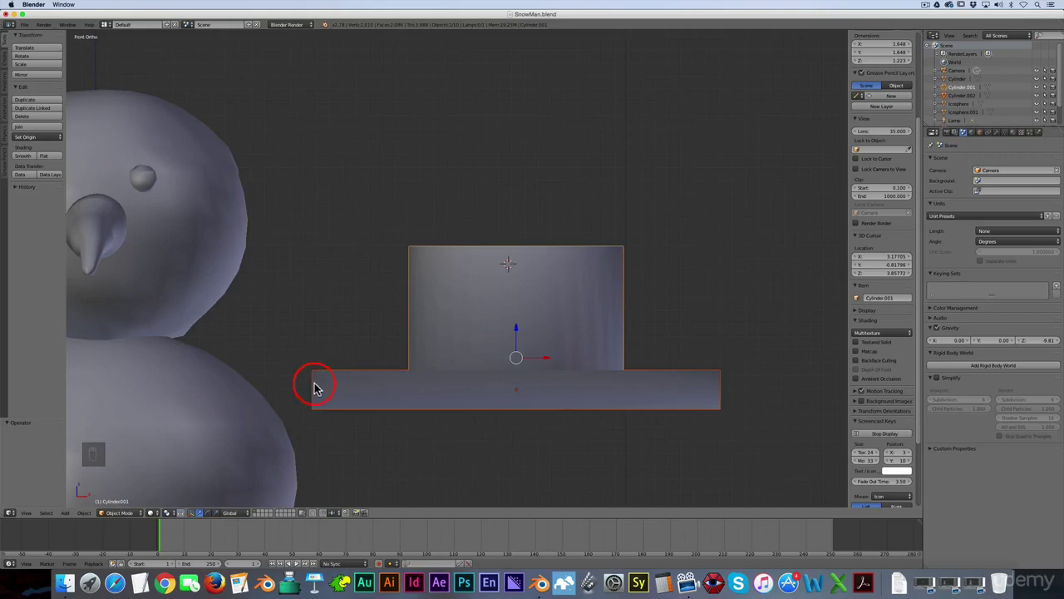
scroll(722, 363, "up", 1)
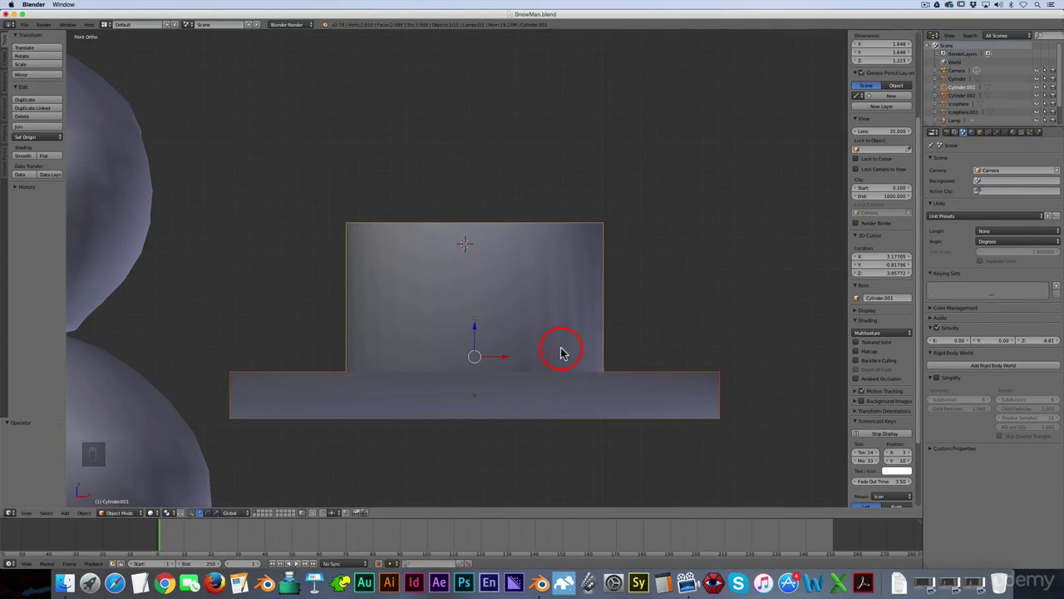
key("ctrl+p")
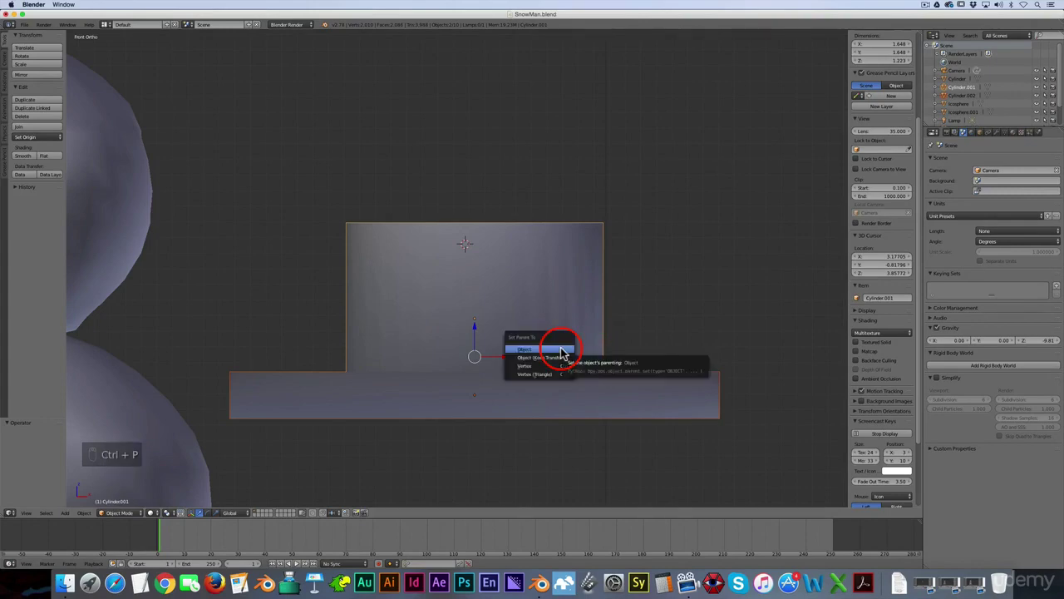
left_click(548, 348)
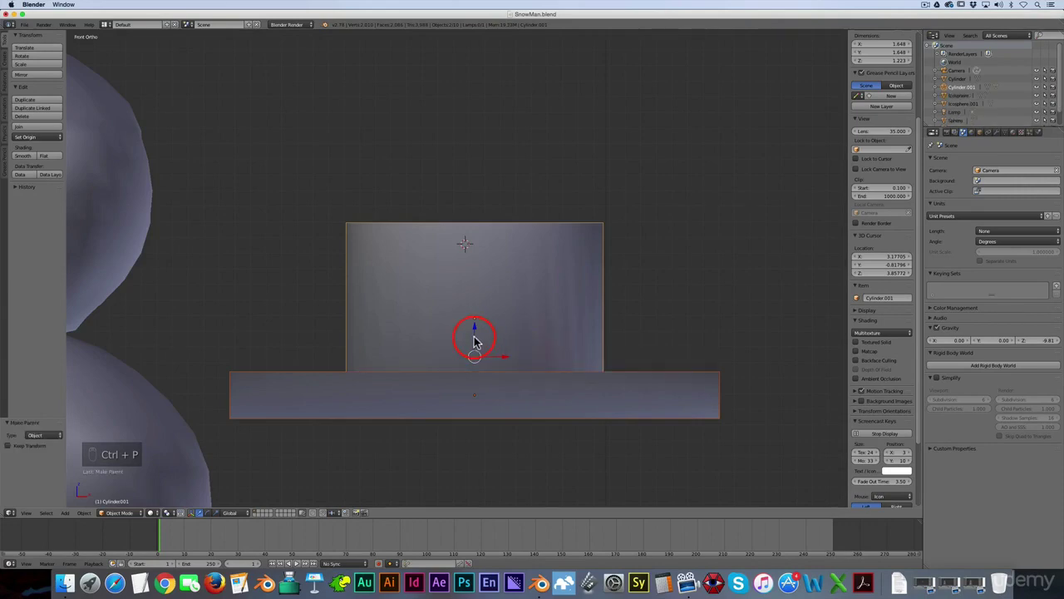
- Select only the crown and move it up about 0.751 along Z and back down about 0.594, carrying the brim
right_click(559, 325)
left_click(478, 285)
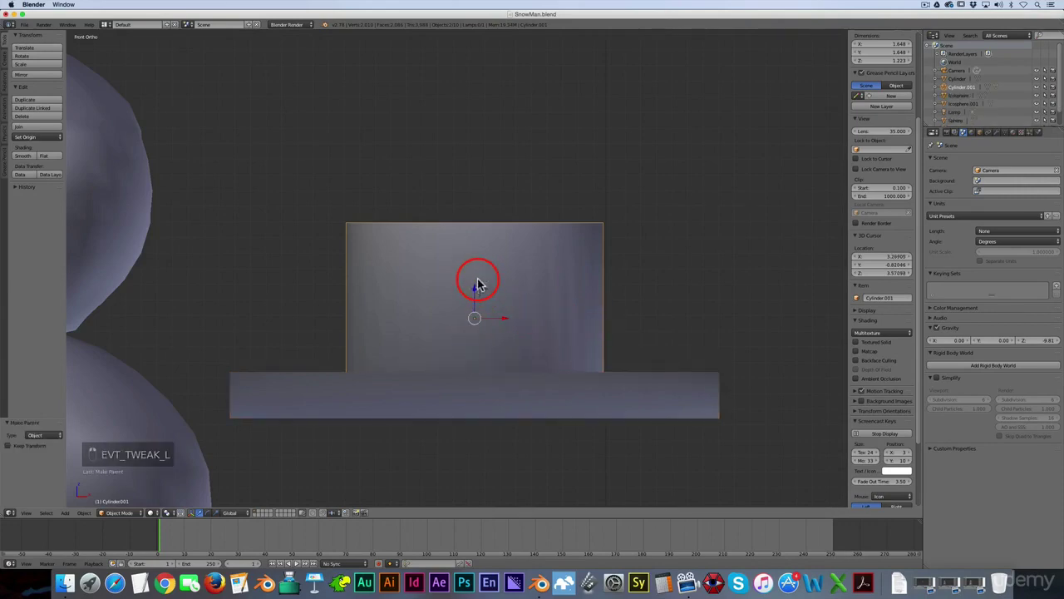
key("g")
key("z")
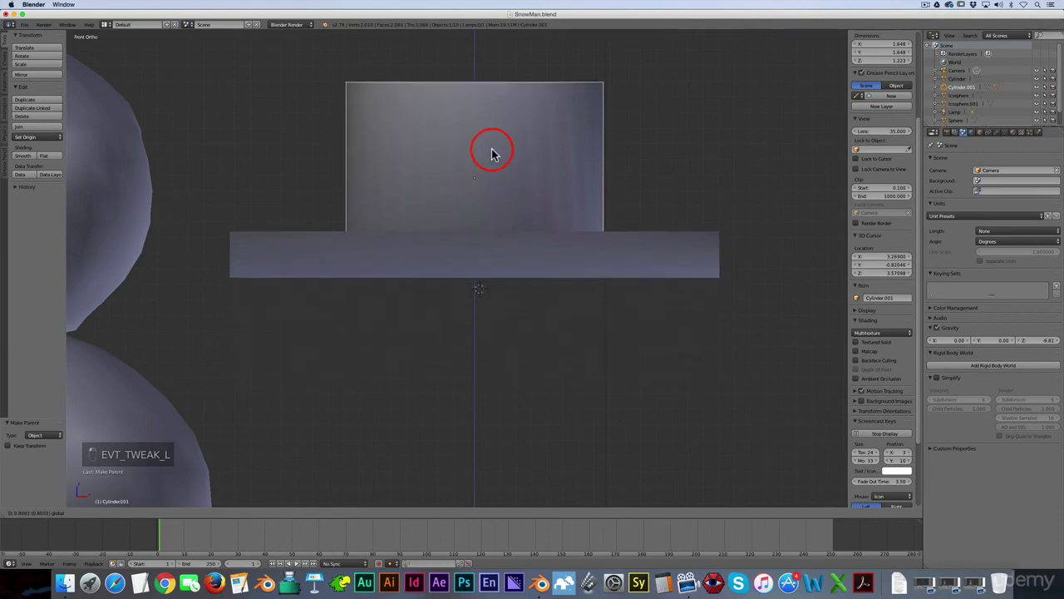
left_click(540, 175)
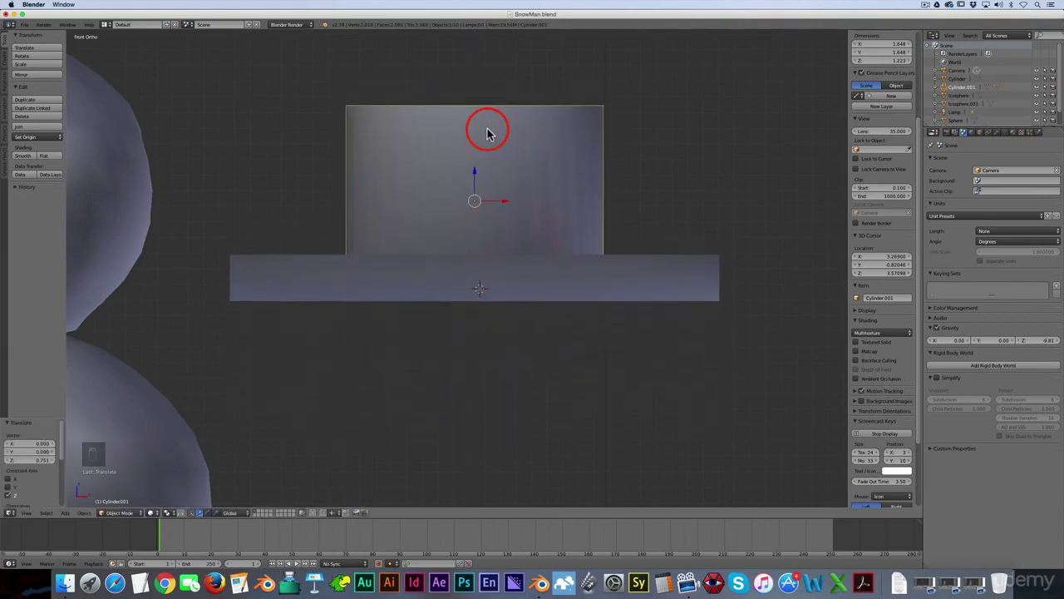
right_click(598, 298, "shift")
key("g")
key("z")
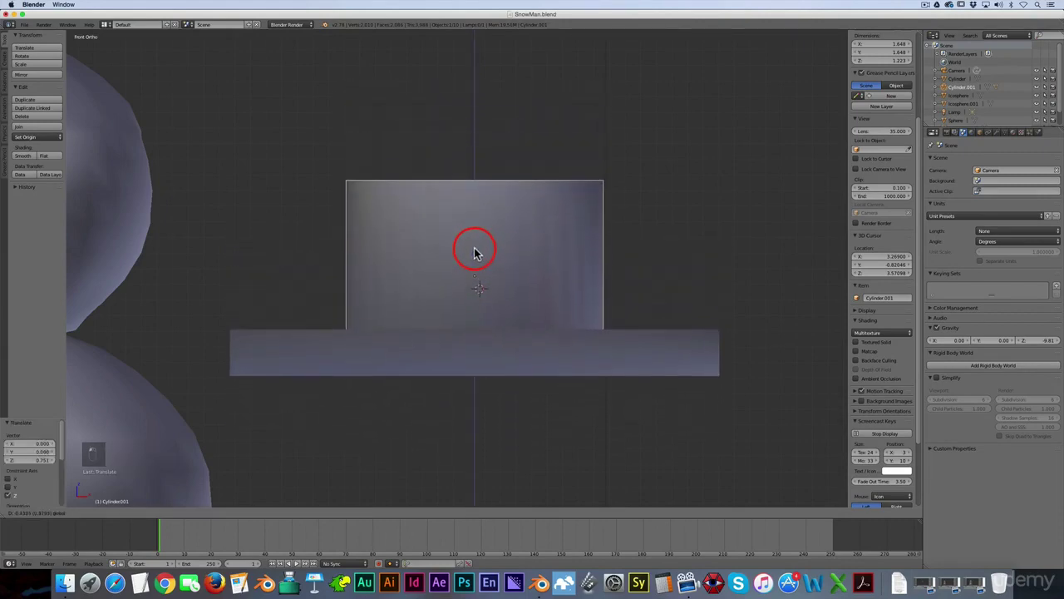
left_click(474, 271)
- Select only the brim, move it up along Z through the crown, and undo that move
right_click(481, 366)
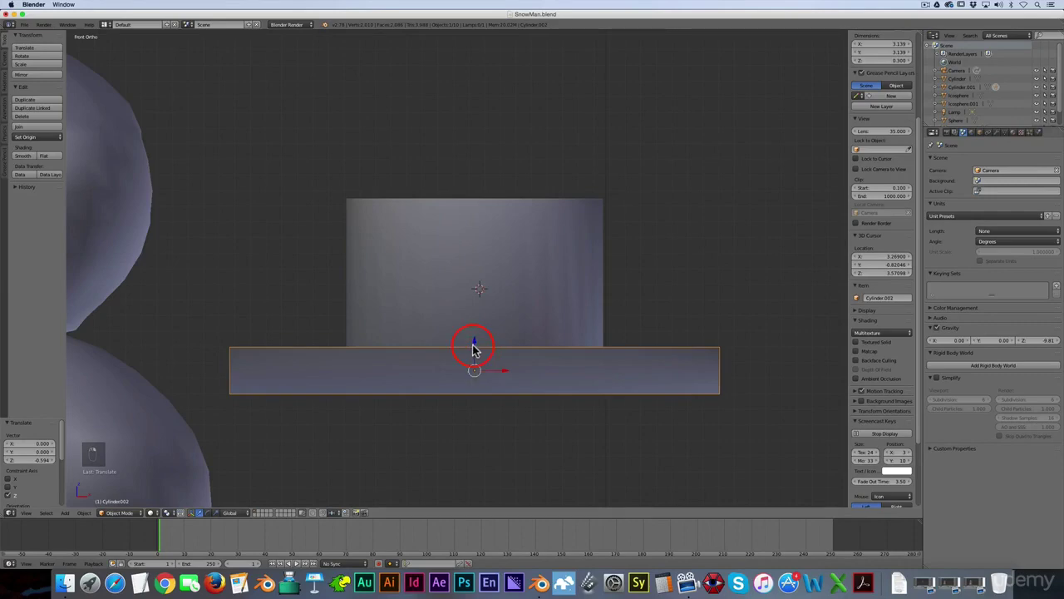
left_click_drag(473, 349, 449, 264)
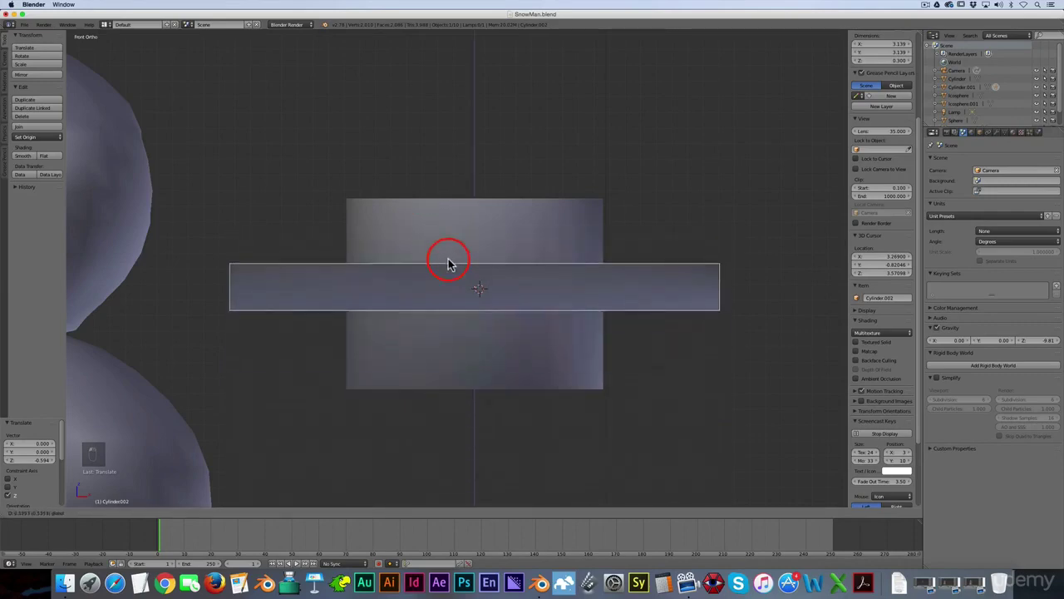
left_click(470, 366)
key("super+z")
- Select the crown and move the parented hat onto the snowman's head, adjusting its height by about 0.023 along Z
right_click(515, 309)
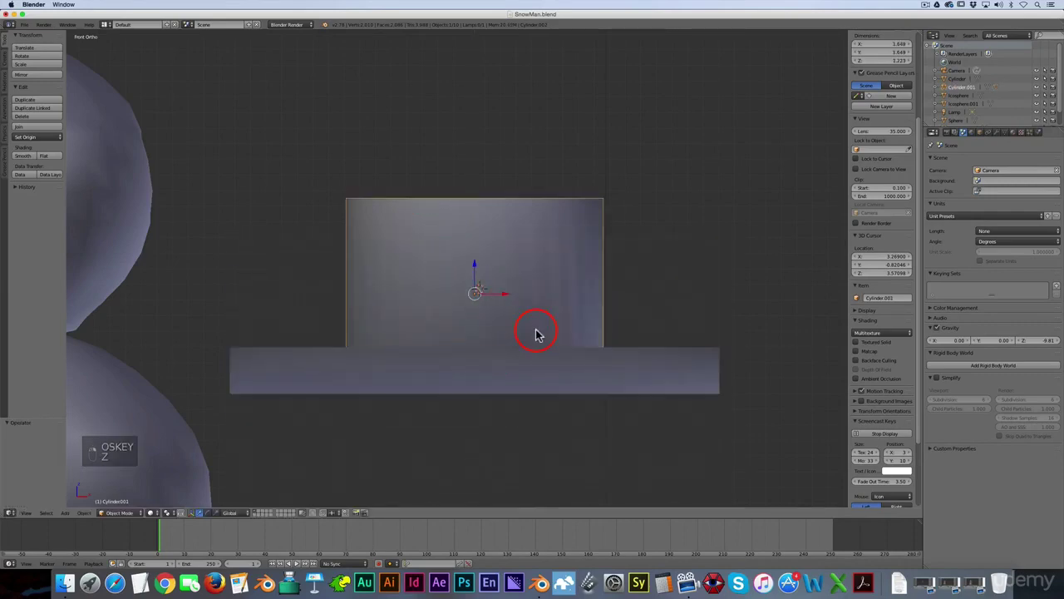
scroll(536, 333, "down", 5)
middle_click_drag(557, 336, 557, 370)
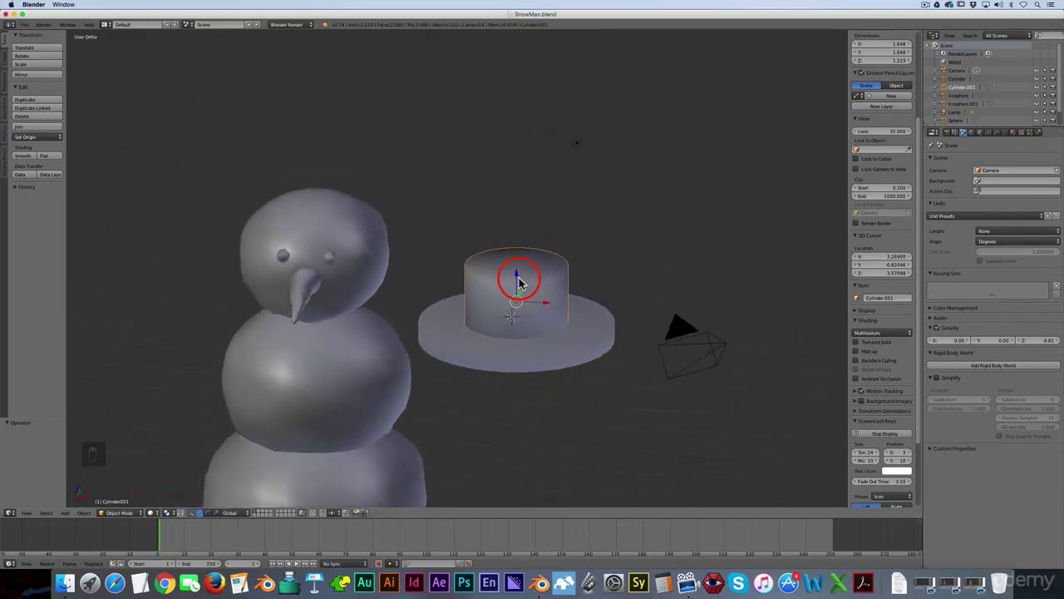
key("KP_1")
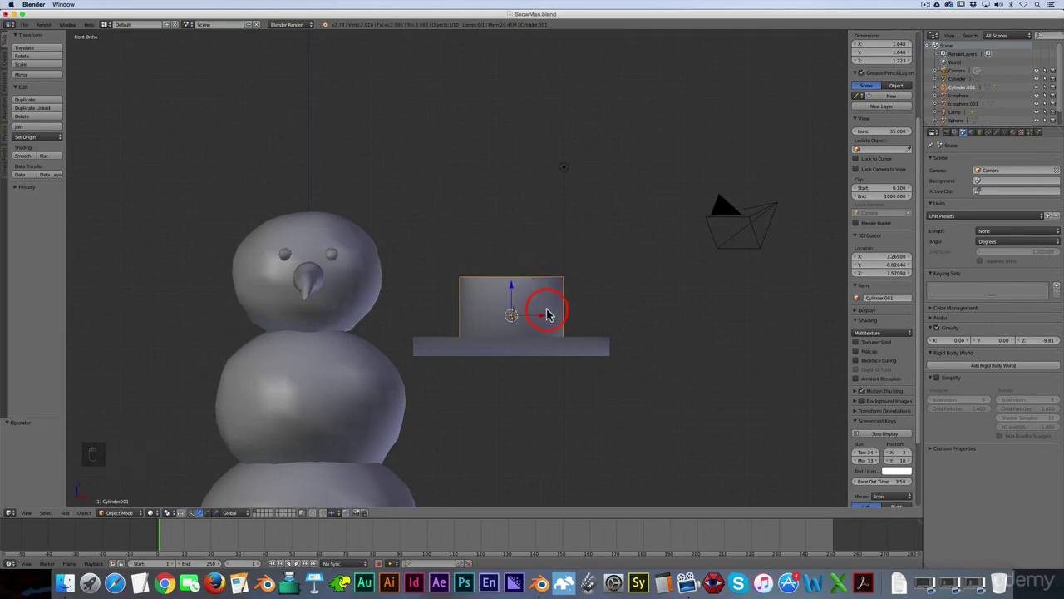
right_click_drag(536, 320, 340, 176)
key("z")
scroll(263, 193, "up", 3)
left_click(340, 173)
- Tilt the hat backward on the head in the side view and shift it about 0.119 along Y
key("KP_3")
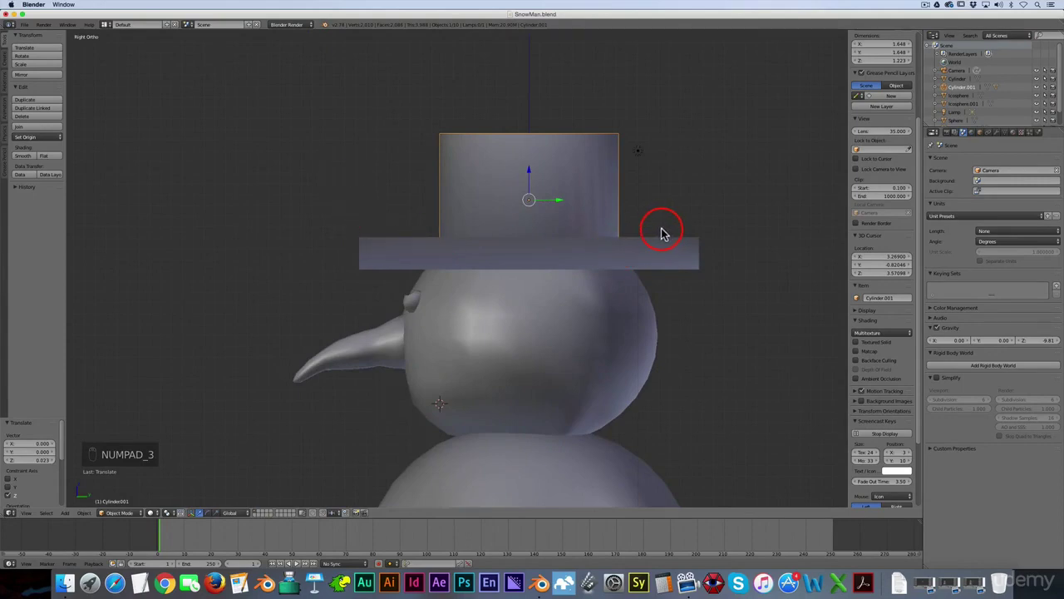
key("r")
left_click(665, 262)
left_click_drag(552, 201, 565, 204)
- Tilt the hat slightly sideways in the front view and shift it about 0.09 along negative X
key("KP_1")
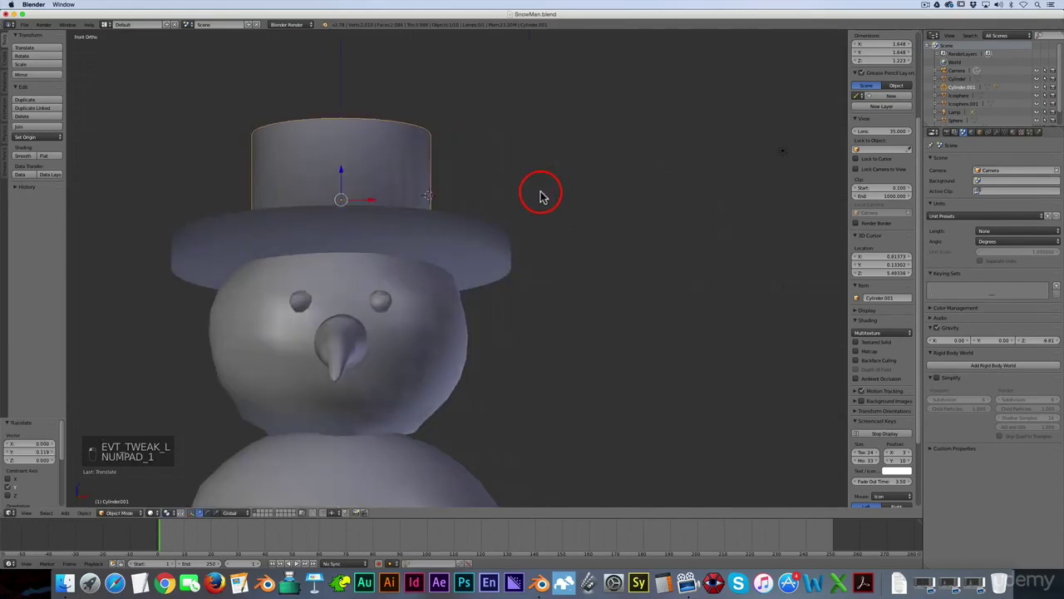
key("r")
left_click(536, 183)
left_click_drag(369, 200, 358, 202)
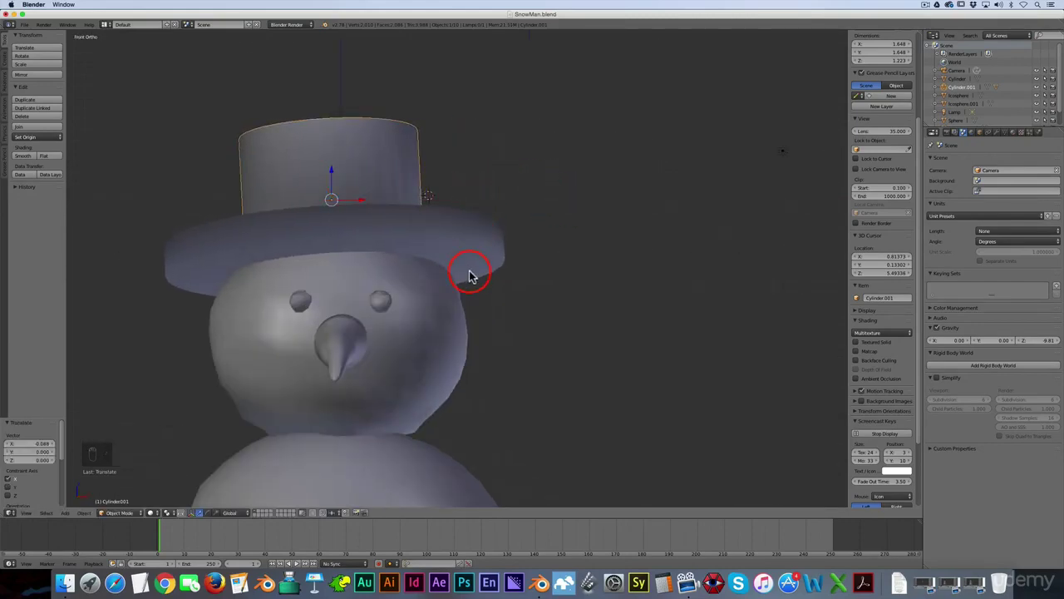
middle_click_drag(471, 274, 468, 278)
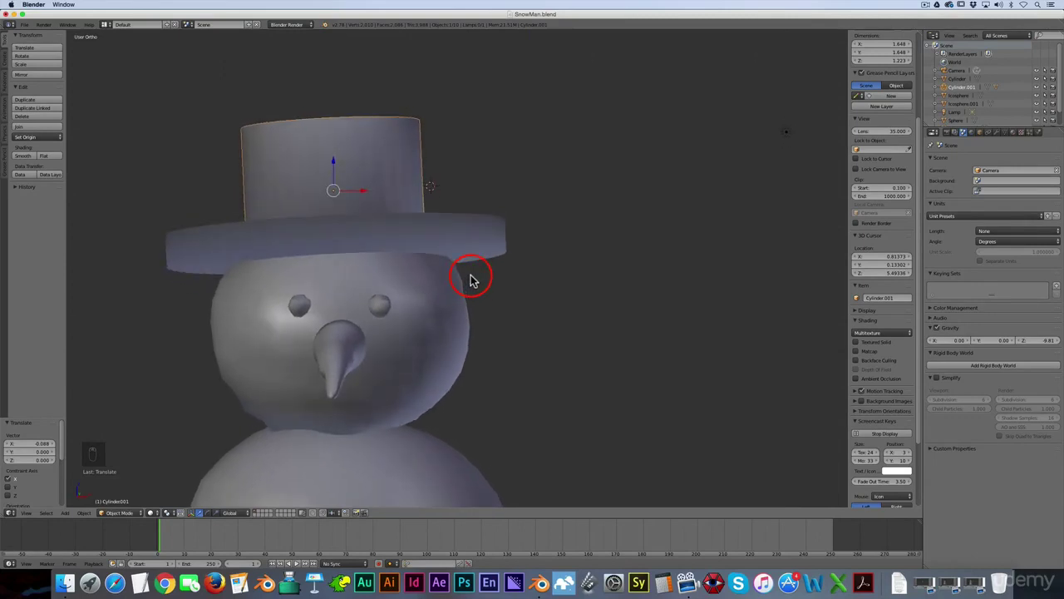
key("KP_1")
- Select the brim, thin it to about 0.378 of its height along Z, and lower it about 0.104
right_click(486, 236)
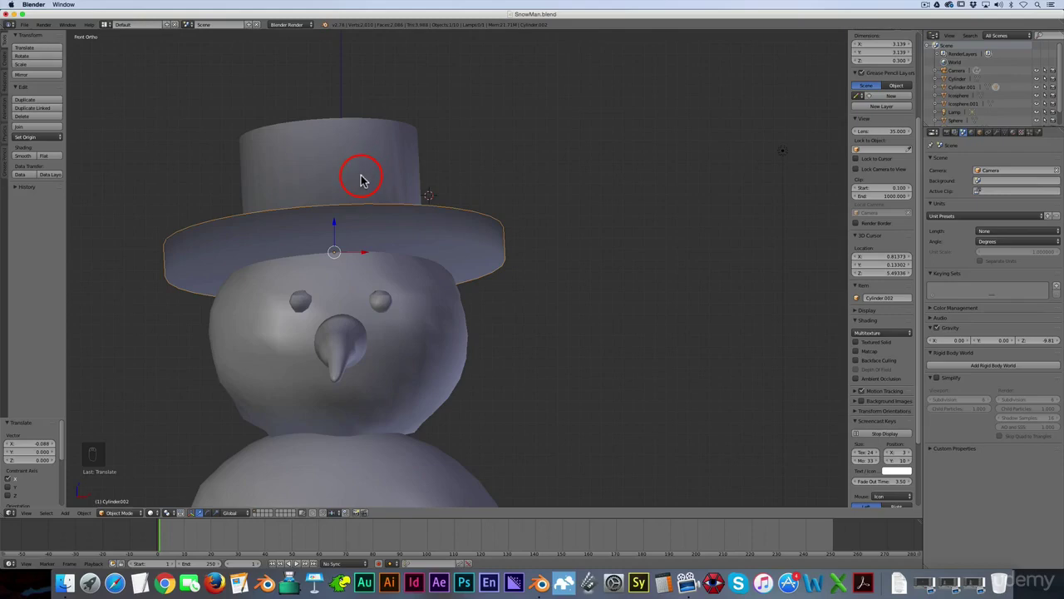
key("s")
key("z")
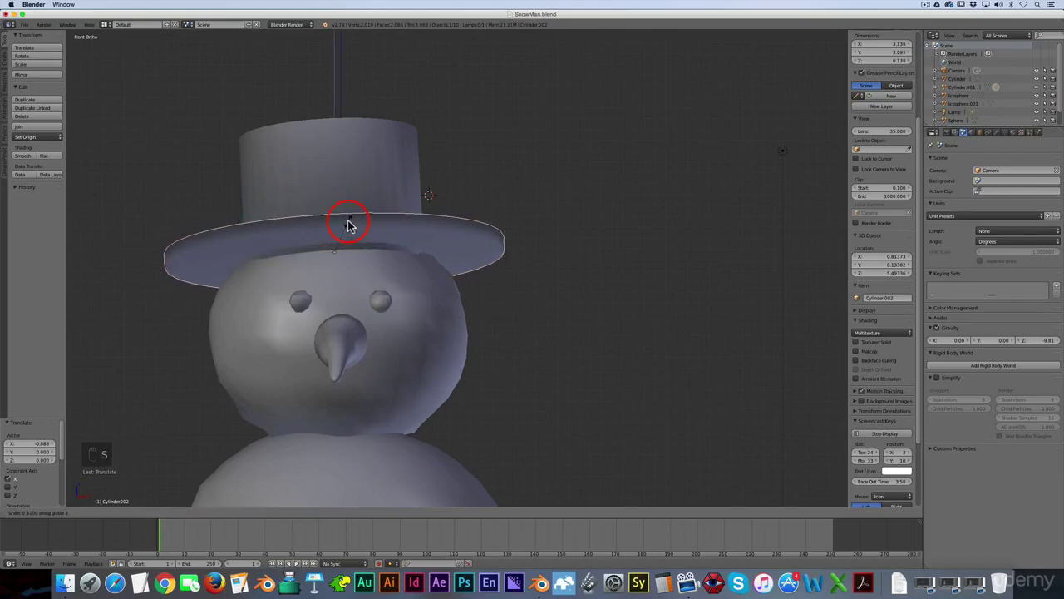
left_click(347, 229)
key("g")
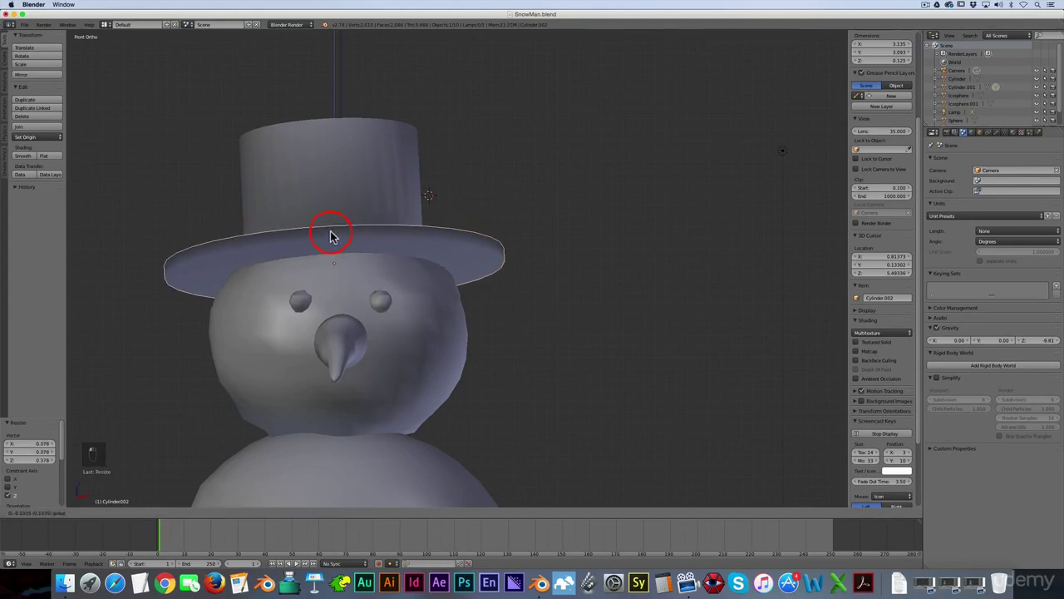
left_click(334, 231)
- Select the crown, raise the hat about 0.1 along Z, and nudge it by about 0.018 along Z
middle_click_drag(527, 352, 483, 375)
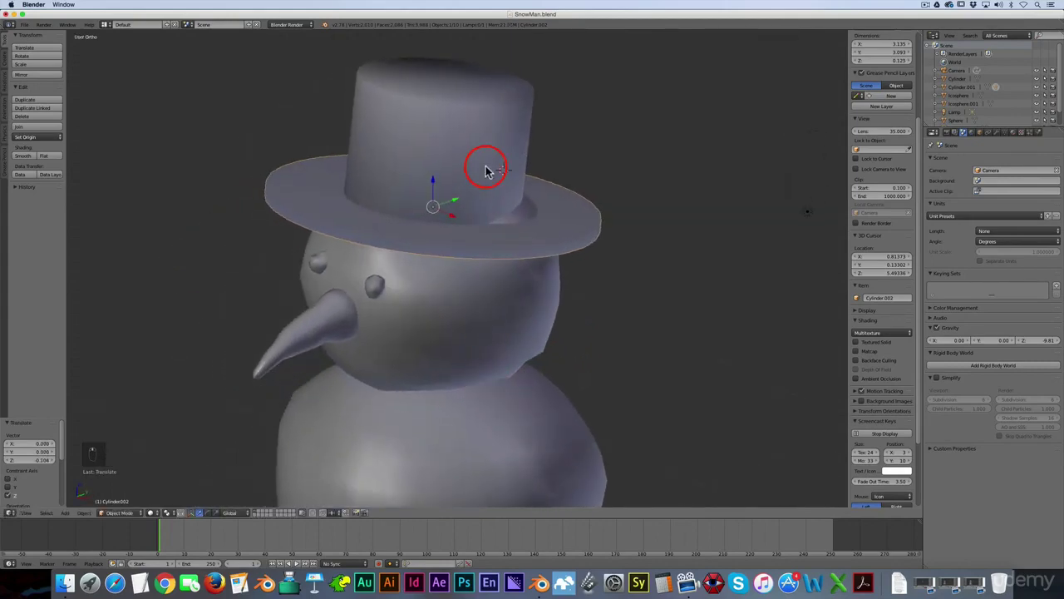
right_click(438, 176)
mouse_move(438, 127)
left_mouse_down()
mouse_move(441, 109)
mouse_move(441, 120)
left_mouse_up()
key("KP_1")
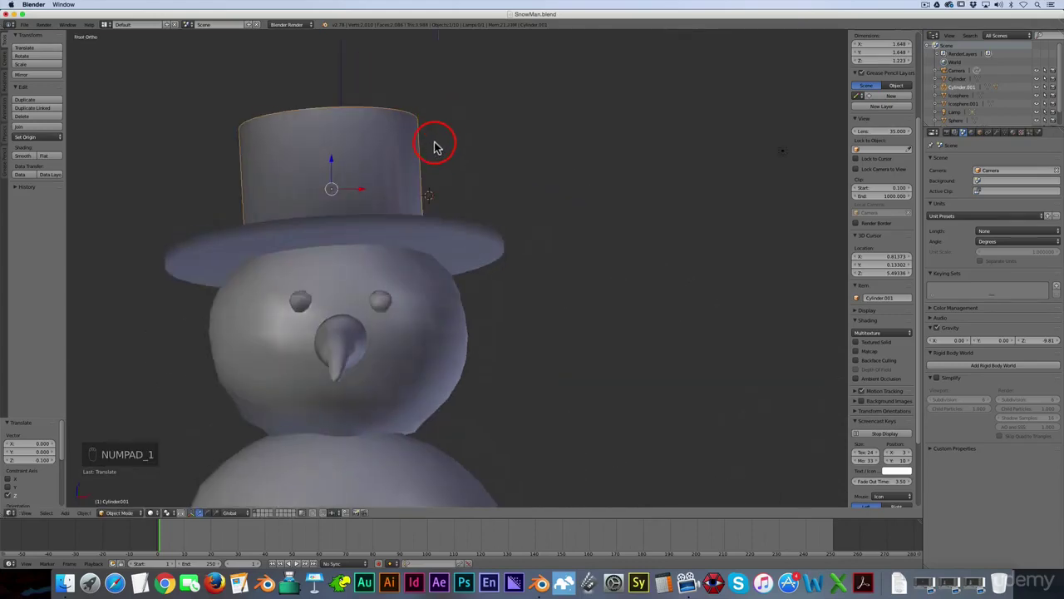
middle_click_drag(435, 144, 391, 190)
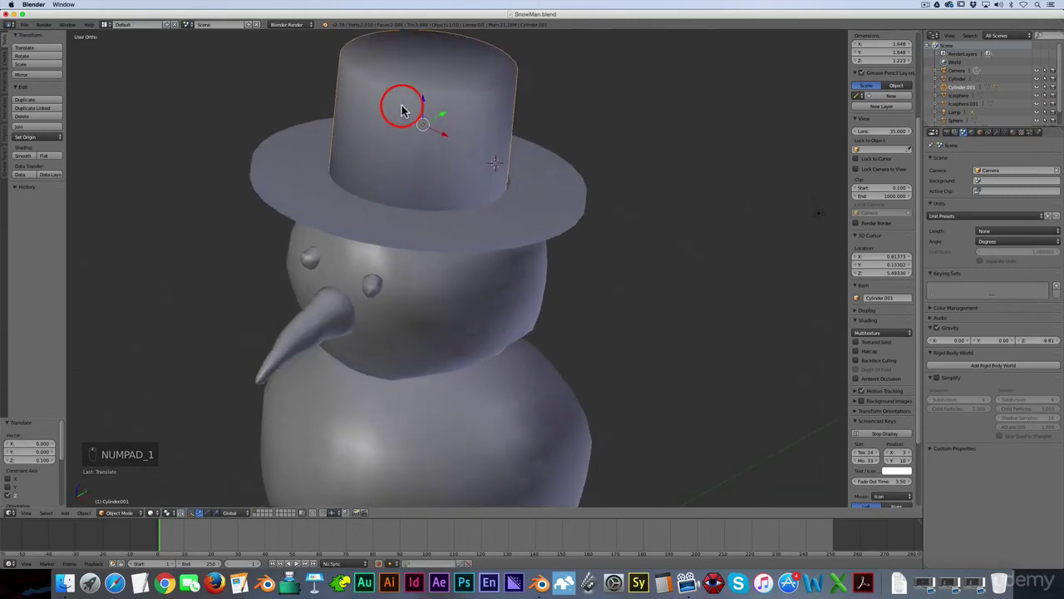
left_click_drag(423, 91, 424, 98)
key("KP_1")
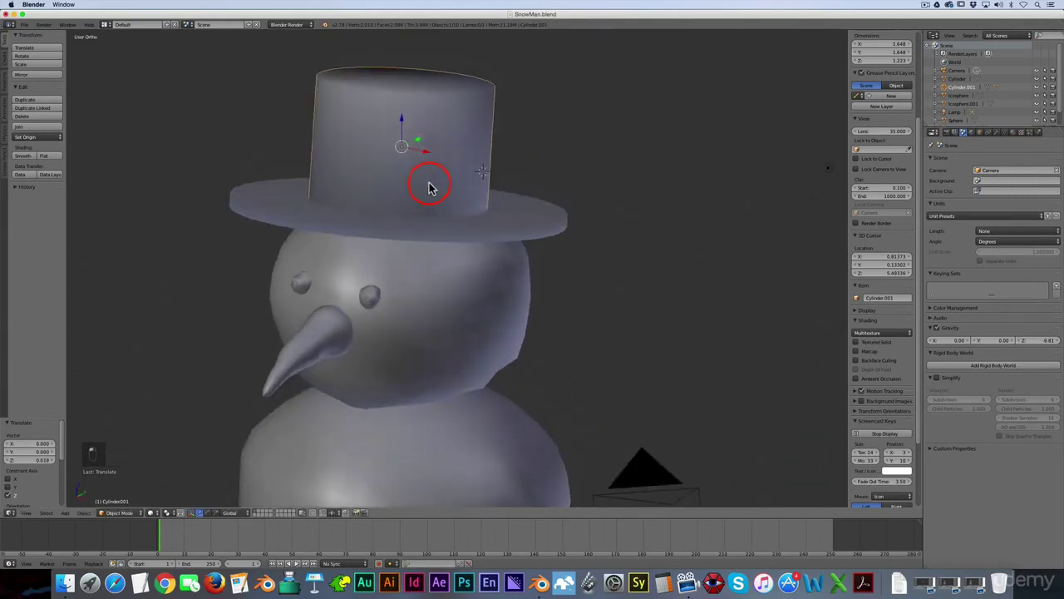
- Duplicate the eye at negative X in the front view and place the copy about 0.649 lower along Z, beside the nose tip
scroll(466, 208, "down", 5)
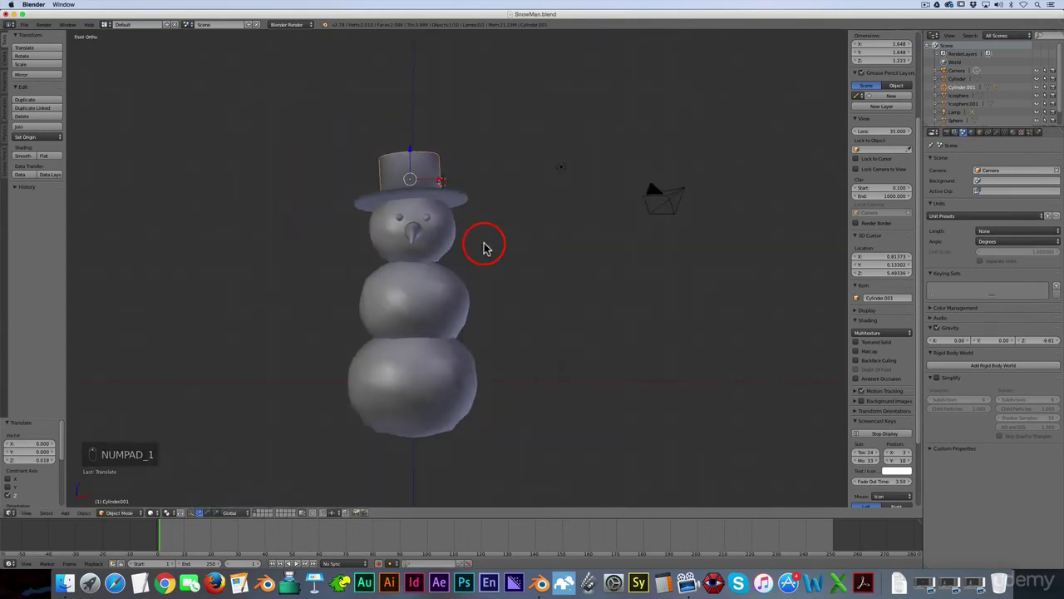
scroll(420, 228, "up", 6)
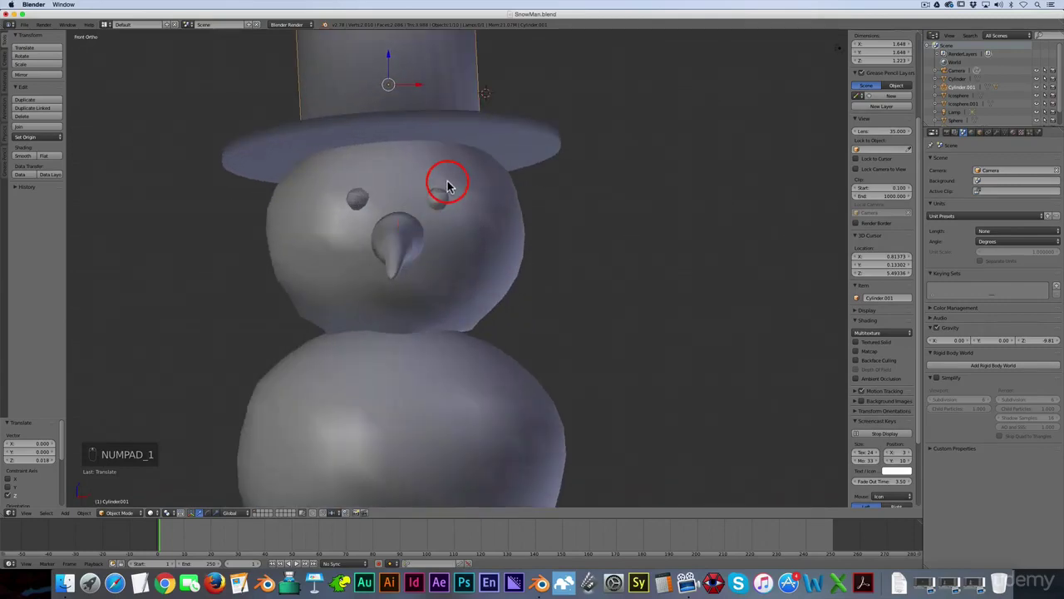
scroll(347, 193, "up", 1)
scroll(349, 195, "up", 2)
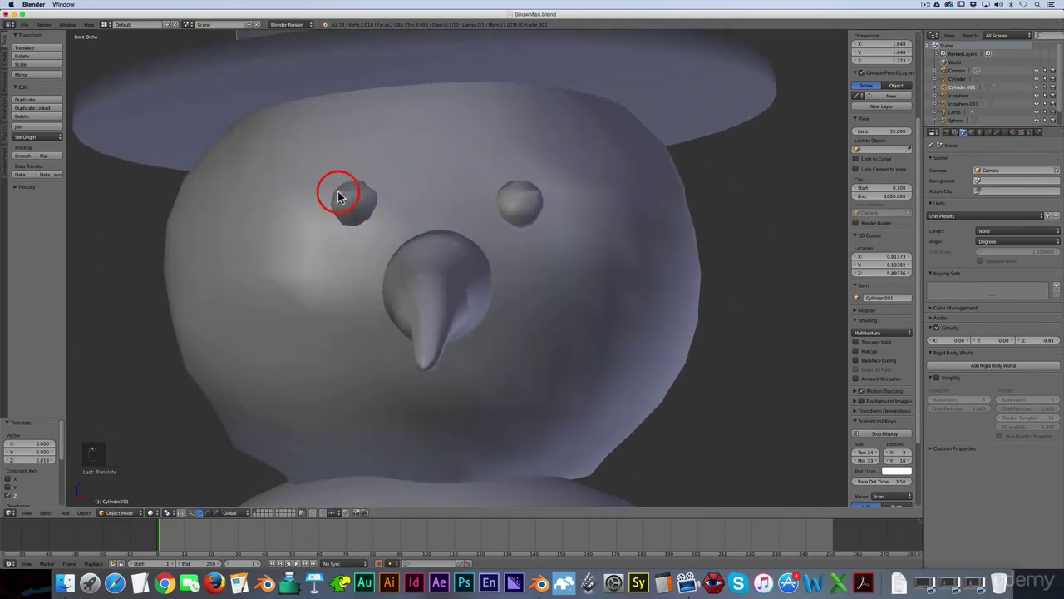
right_click(348, 203)
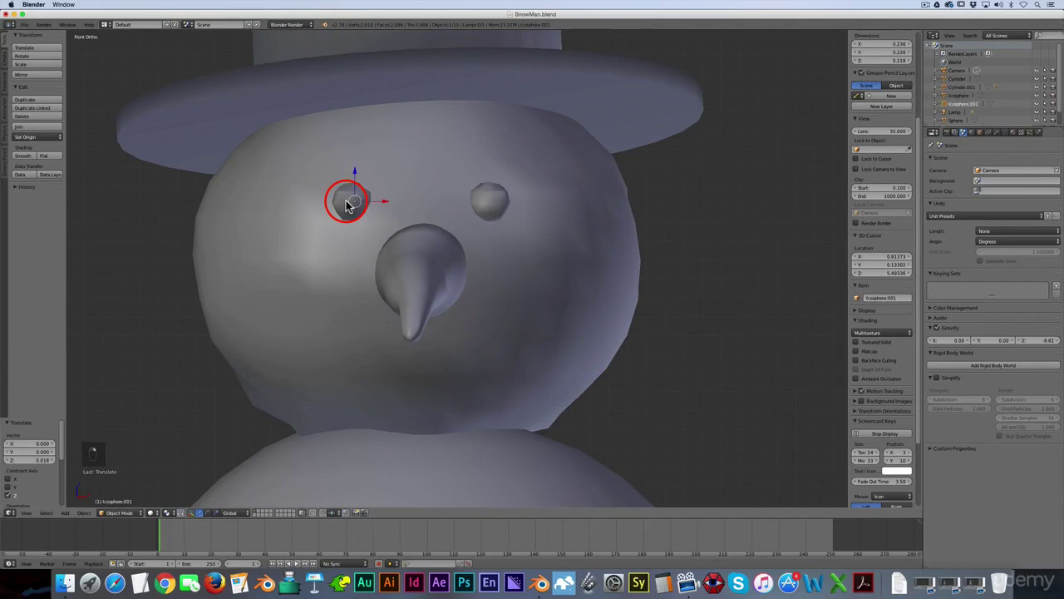
scroll(357, 204, "up", 2)
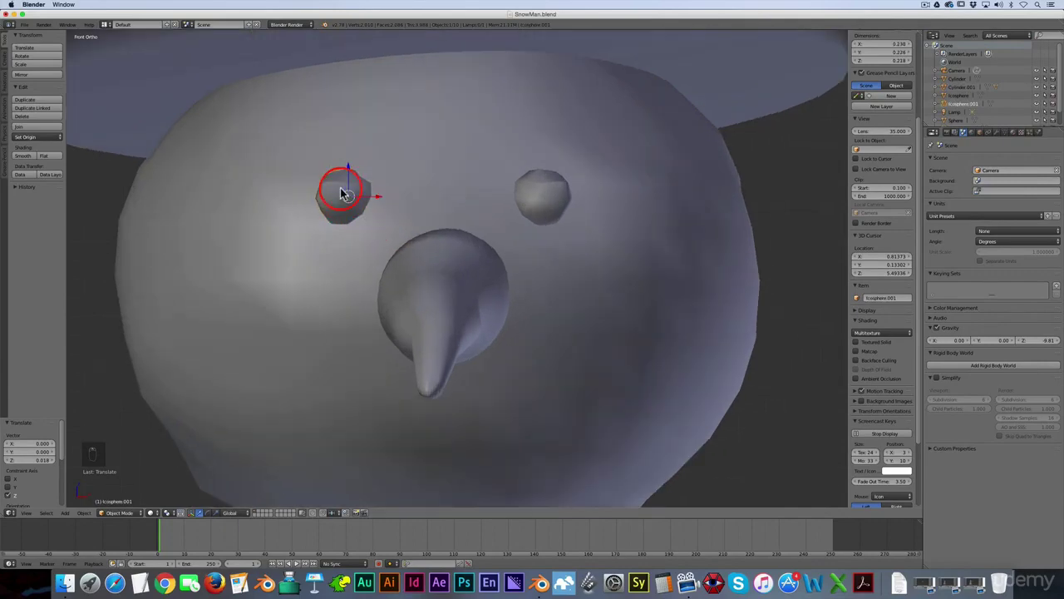
scroll(349, 197, "up", 3)
scroll(347, 198, "down", 4)
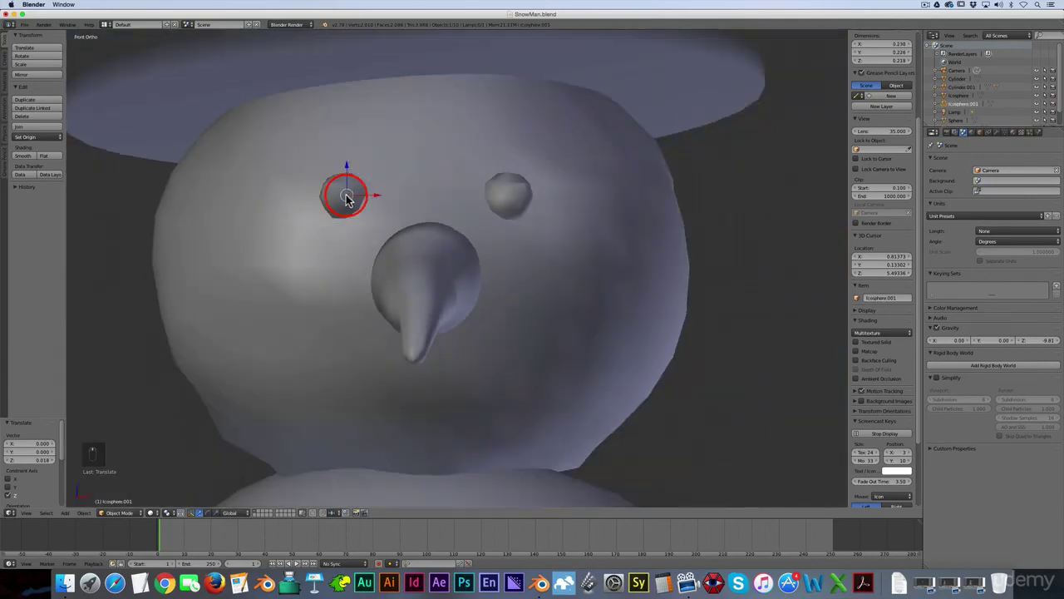
scroll(348, 196, "up", 1)
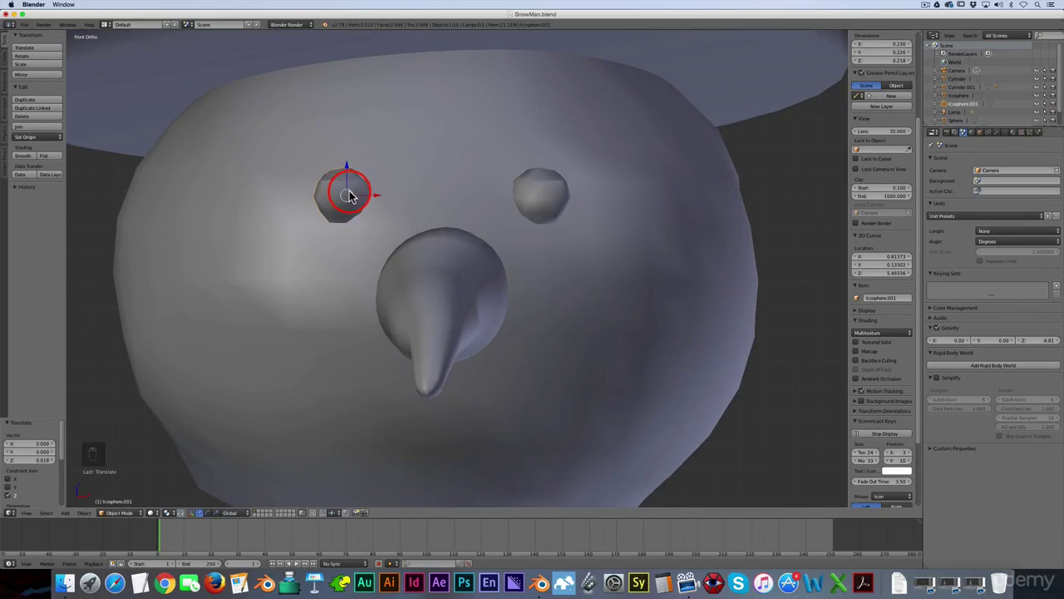
key("shift+d")
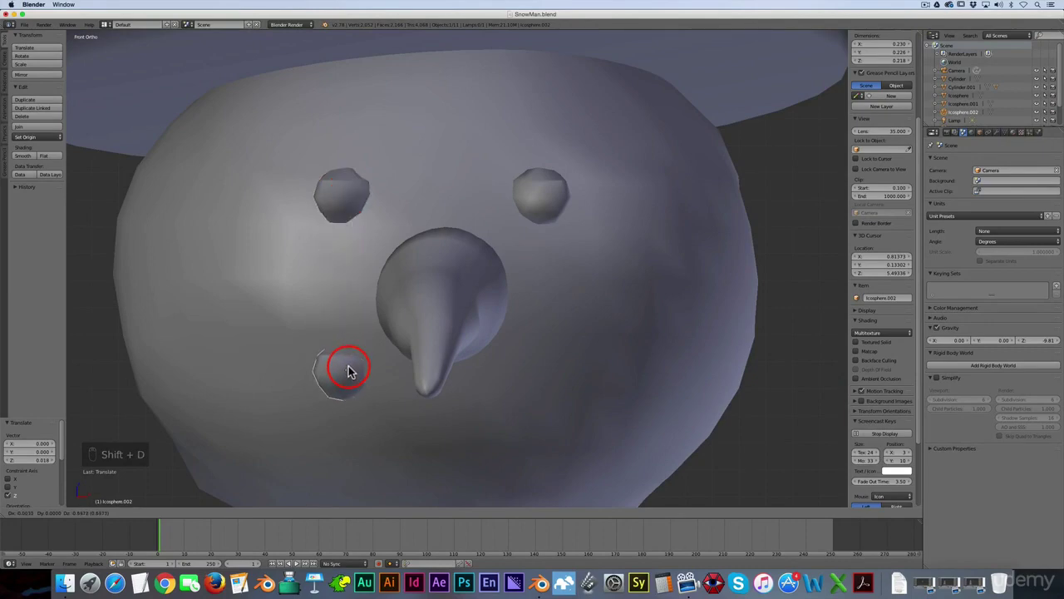
left_click(347, 370)
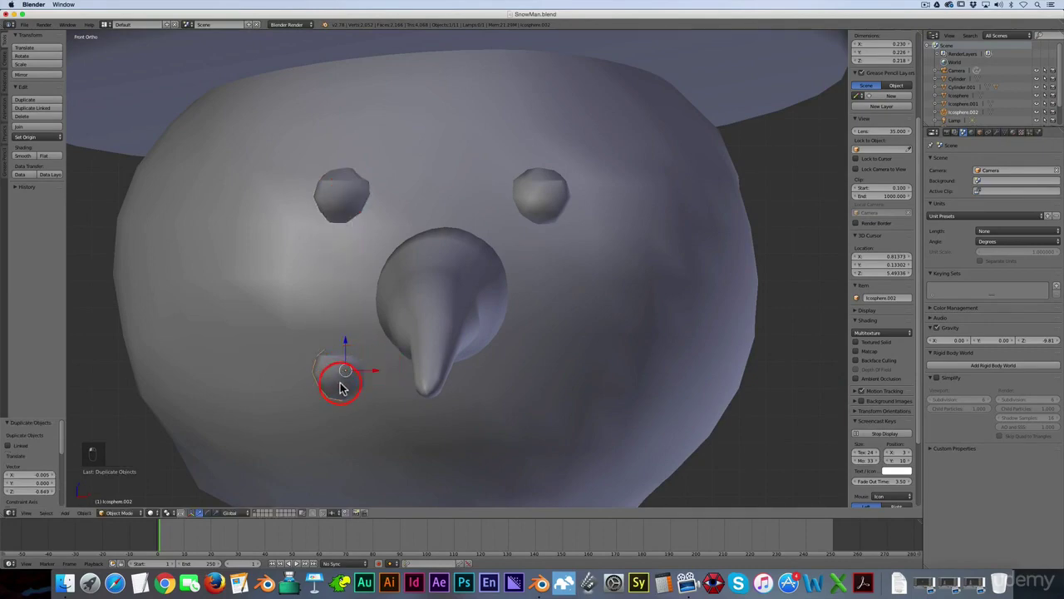
- Scale the duplicated eye to about 0.452 as a mouth pebble and shift it about 0.044 along negative X
scroll(356, 389, "up", 2)
scroll(356, 388, "down", 2)
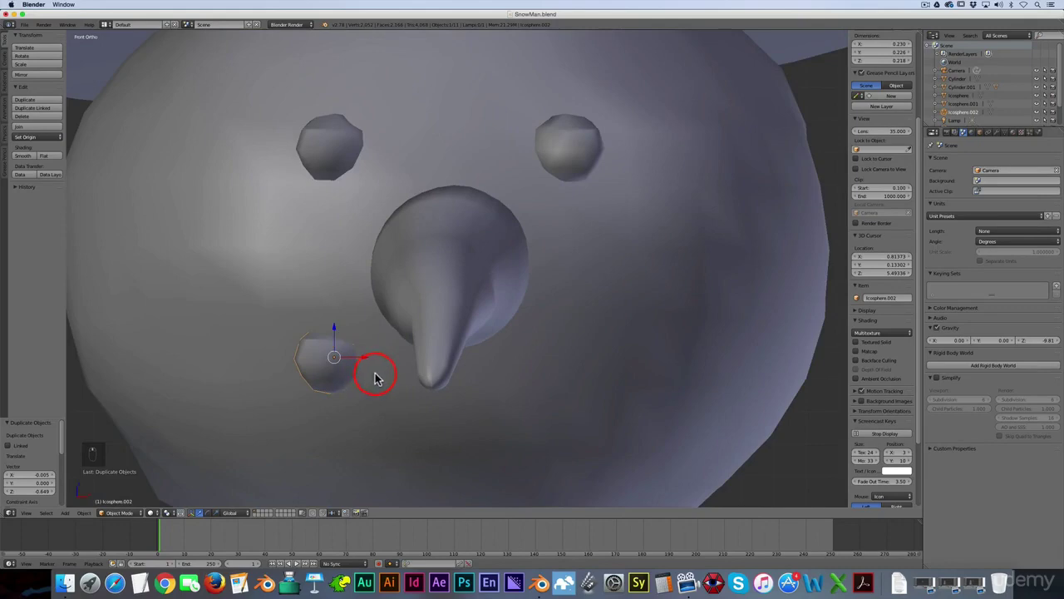
key("s")
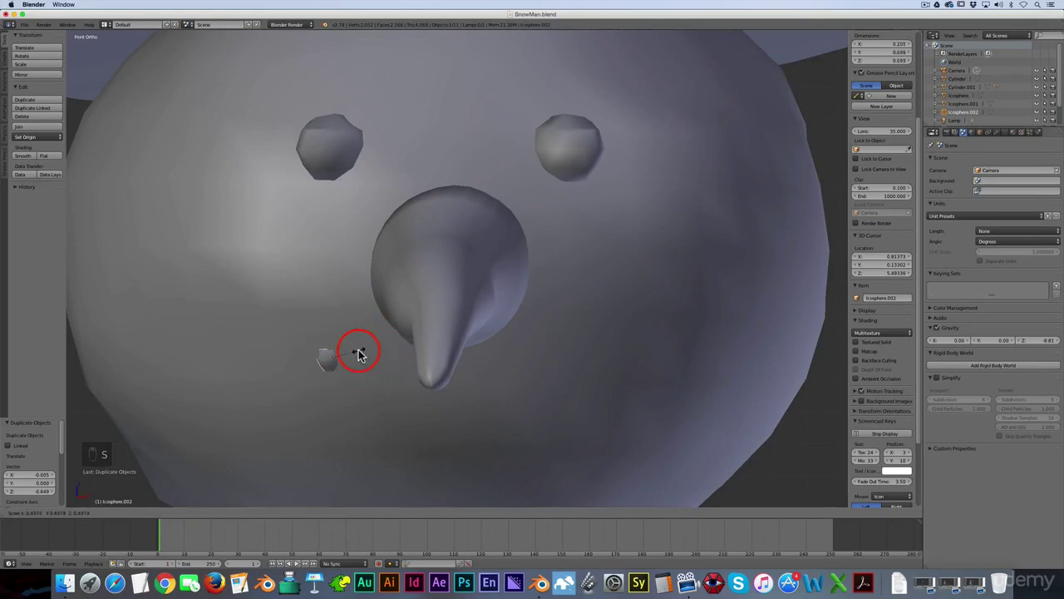
left_click(360, 355)
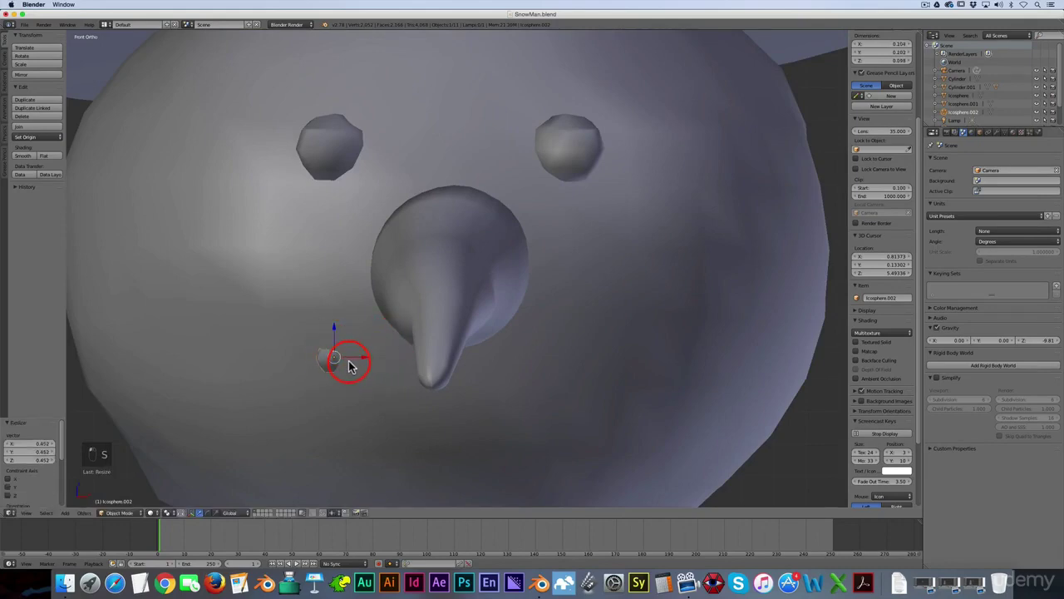
left_click_drag(352, 364, 338, 360)
left_click(339, 360)
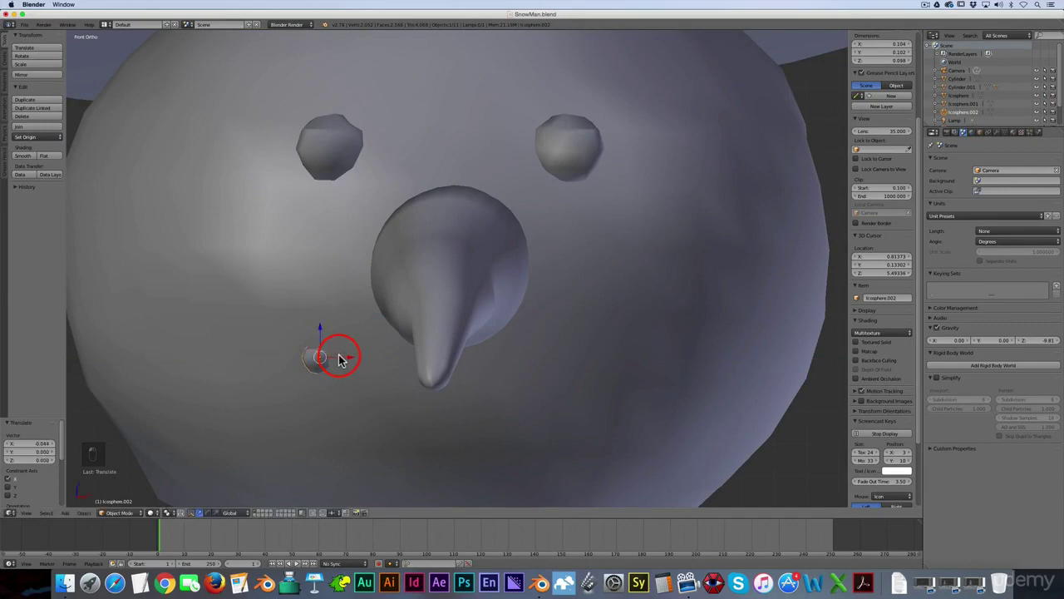
- Duplicate the mouth pebble twice along a descending curve, offsetting the copies about 0.112 and 0.134 along X
key("shift+d")
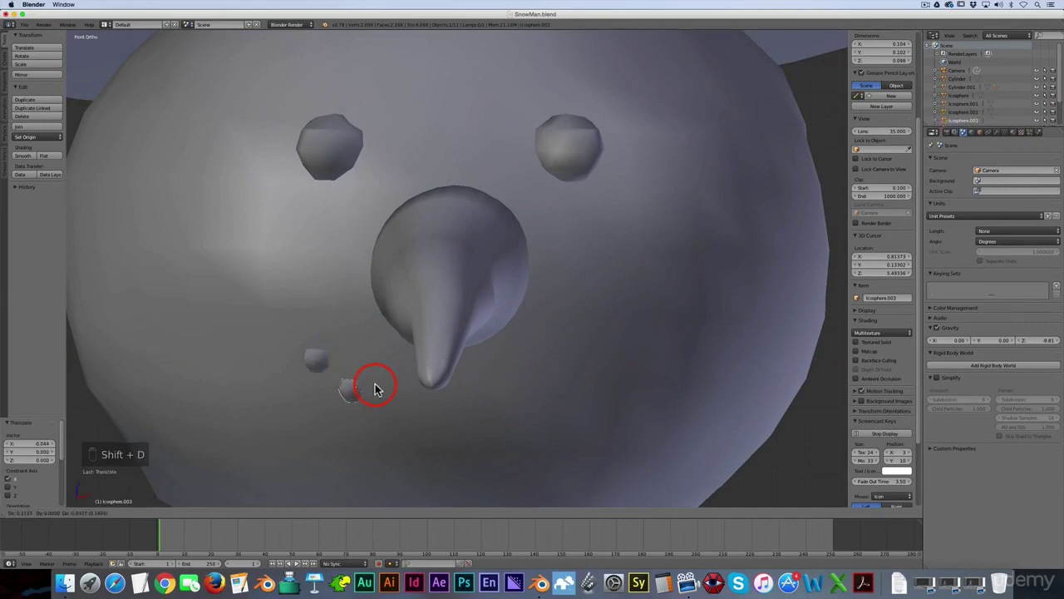
left_click(374, 388)
key("shift+d")
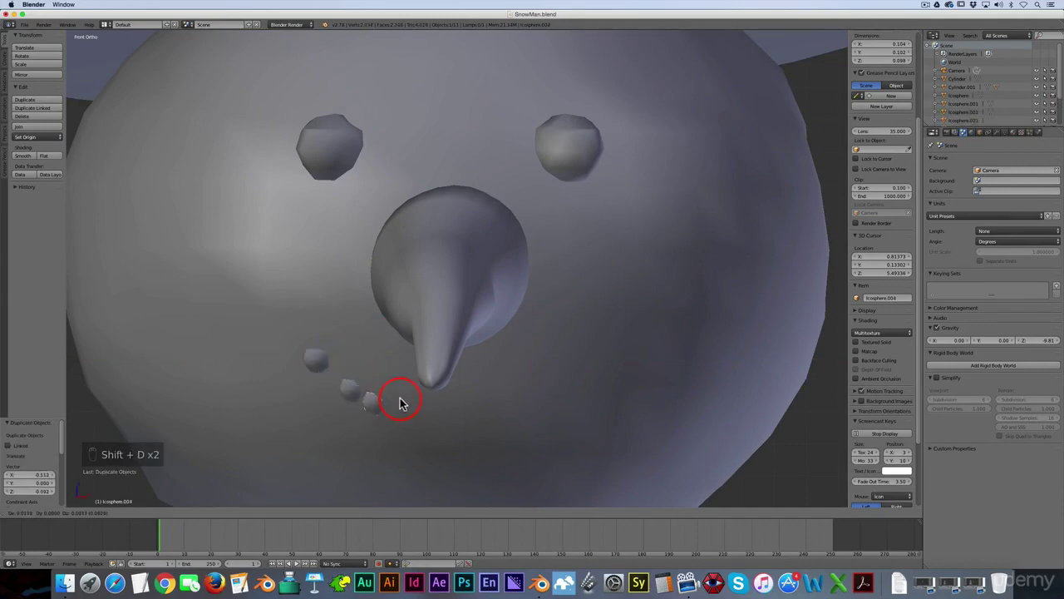
left_click(420, 414)
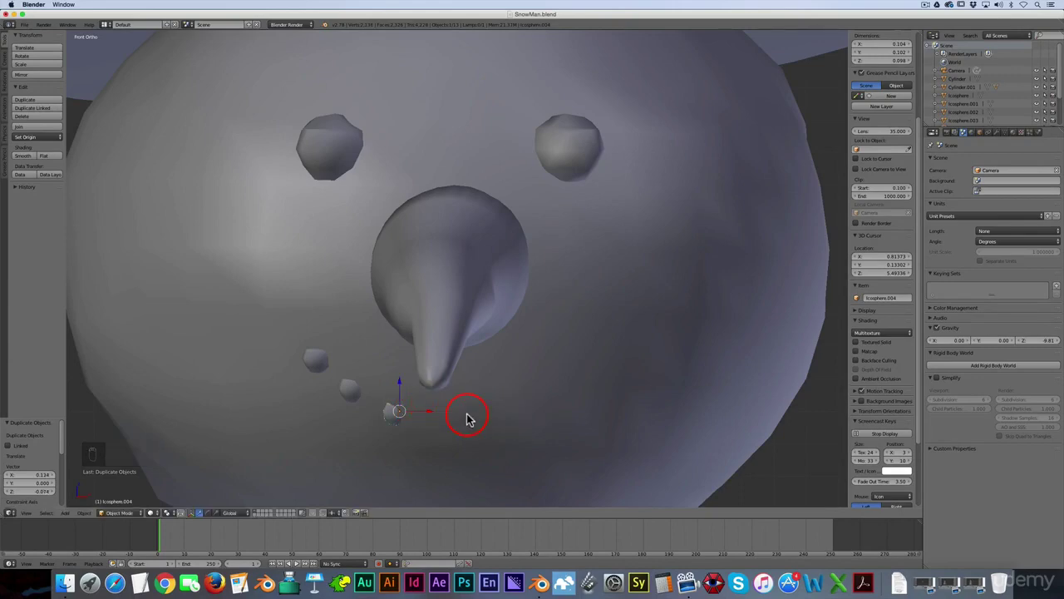
- Move the third mouth pebble along Y by about -0.004 to seat it on the face surface
mouse_move(468, 418)
middle_mouse_down()
mouse_move(424, 427)
mouse_move(345, 413)
mouse_move(430, 400)
mouse_move(408, 409)
mouse_move(453, 418)
middle_mouse_up()
key("g")
key("y")
left_click(349, 411)
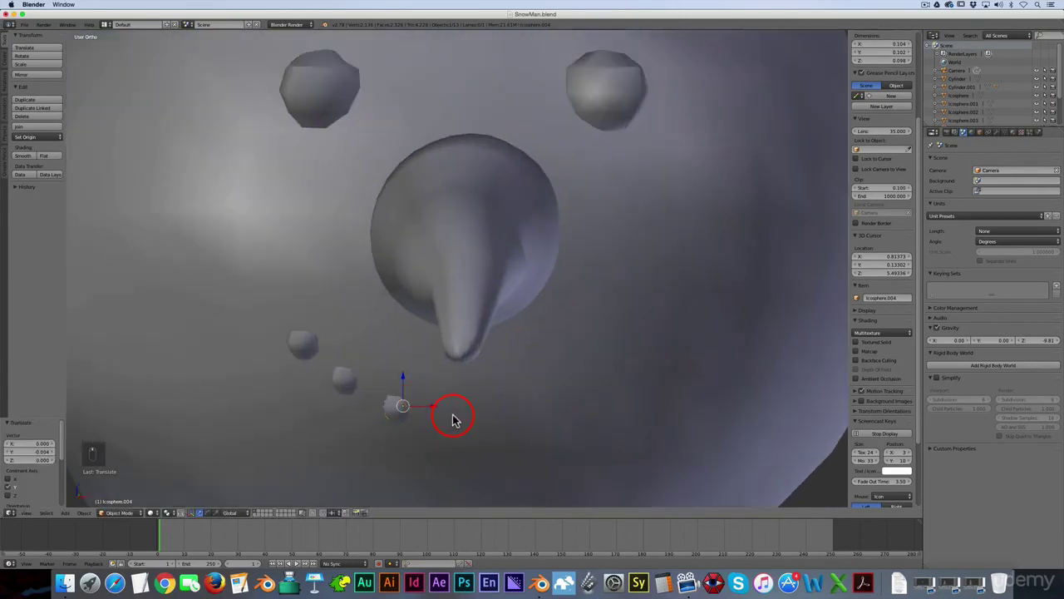
- Duplicate the mouth pebble three more times along a rising curve to complete the smile with six pebbles
key("shift+d")
left_click(517, 428)
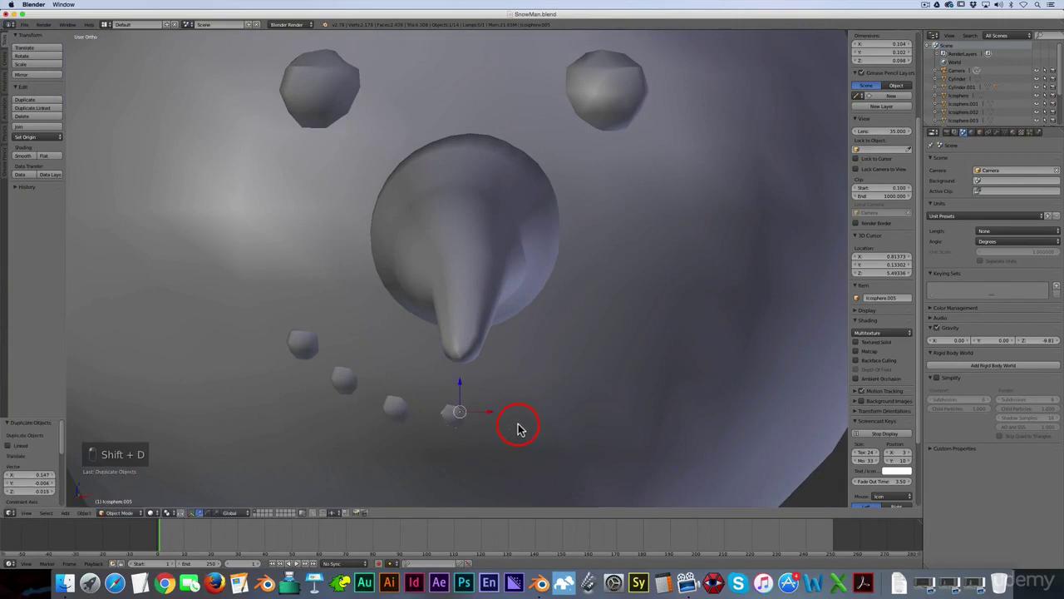
key("shift+d")
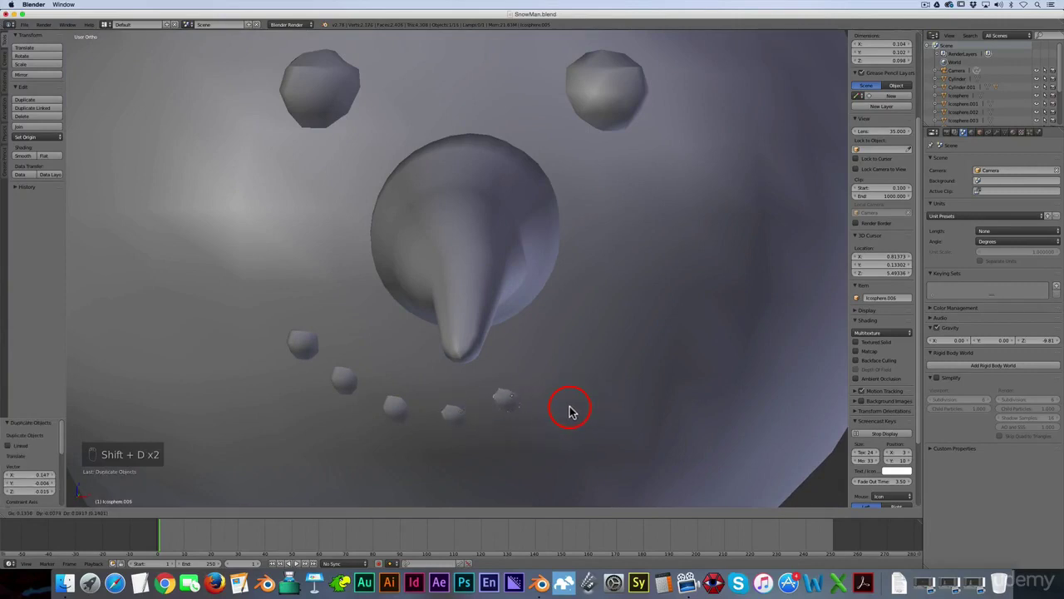
left_click(571, 408)
key("shift+d")
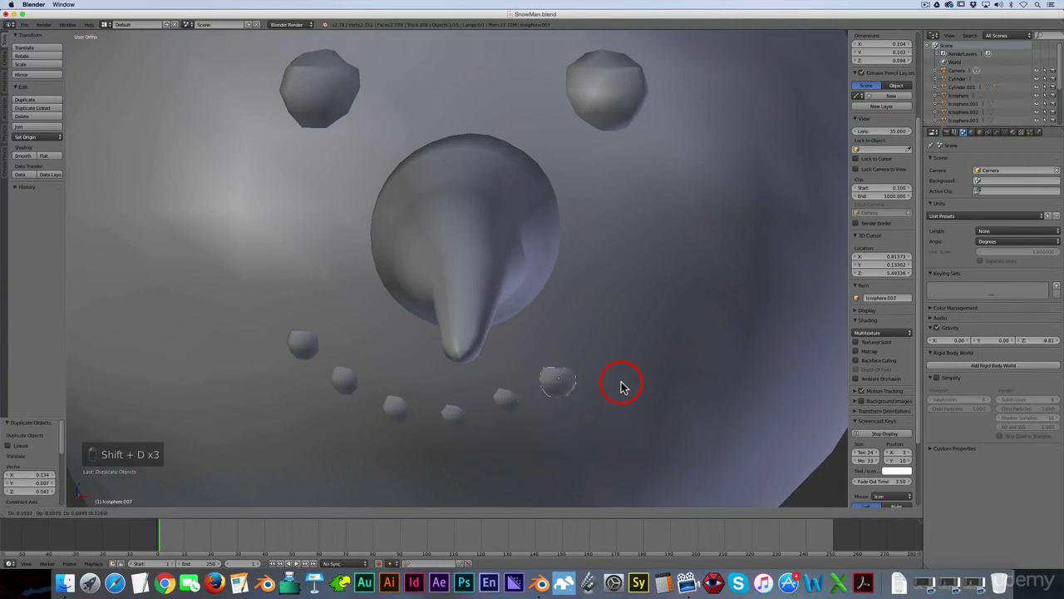
left_click(615, 384)
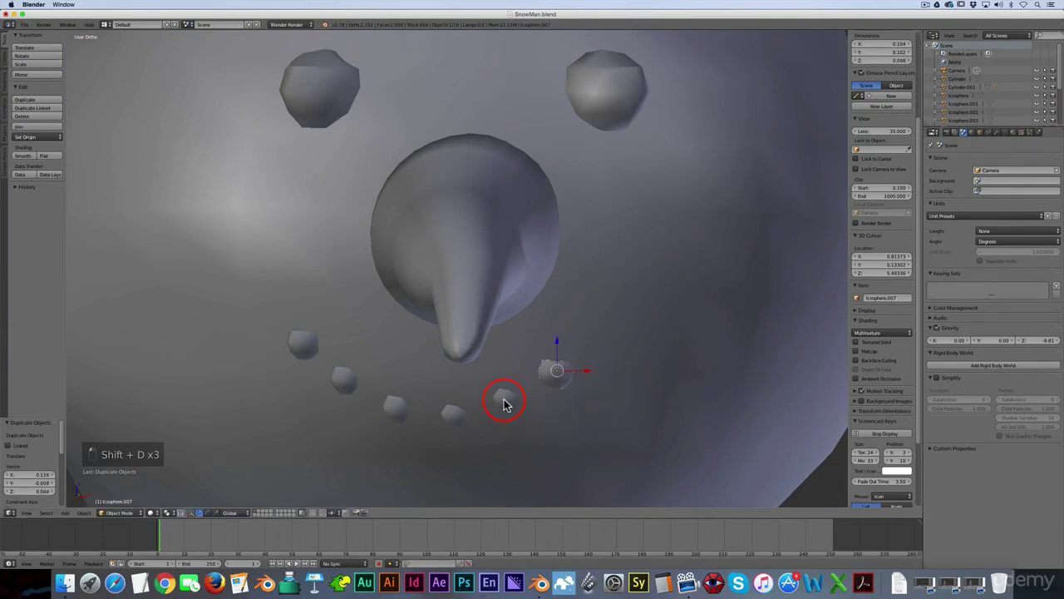
- Lower the fifth mouth pebble by about 0.012 and the fourth by about 0.014 along Z to smooth the smile curve
key("d")
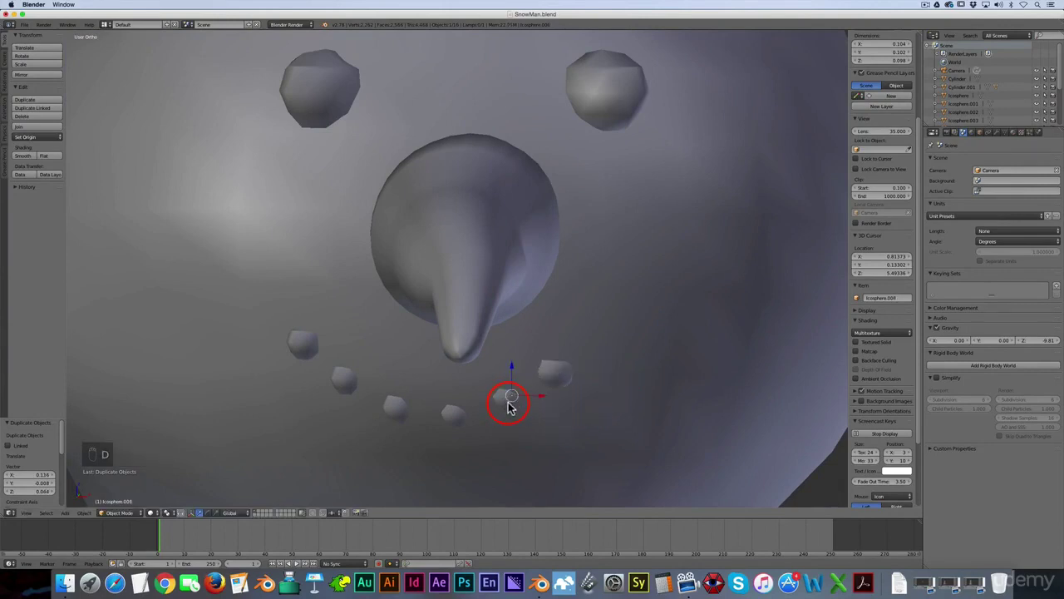
key("g")
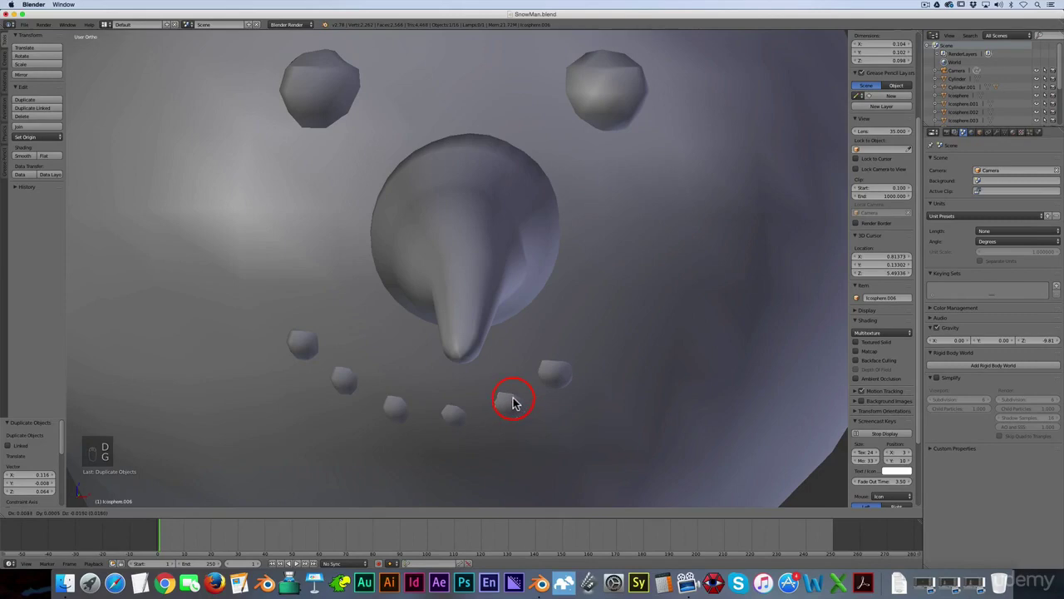
left_click(512, 402)
right_click(447, 416)
key("g")
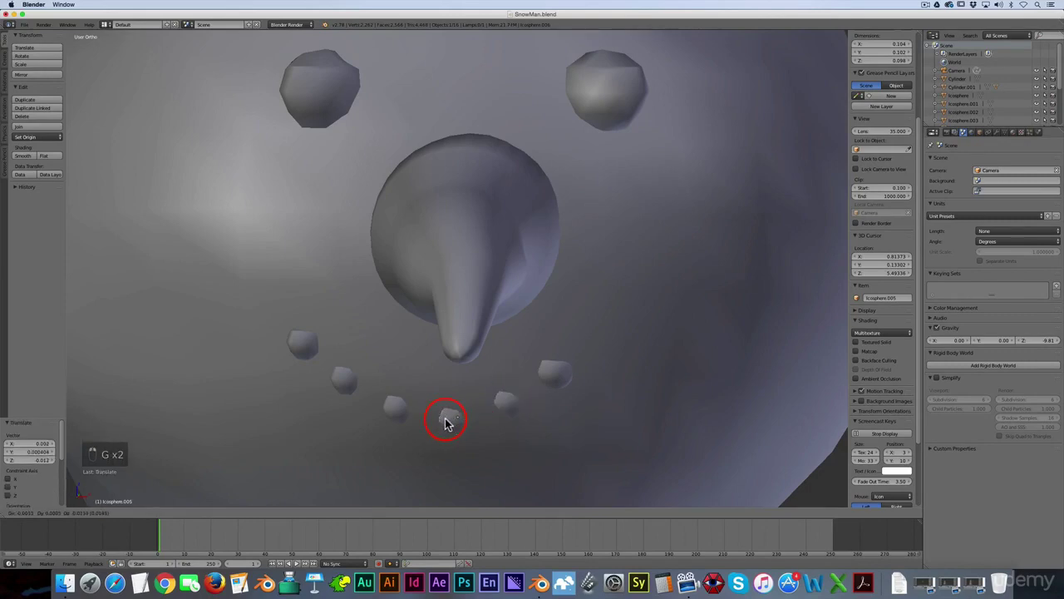
left_click(445, 423)
- Select the sixth mouth pebble and move it outward about 0.024 along X and 0.005 along Y
scroll(445, 420, "down", 3)
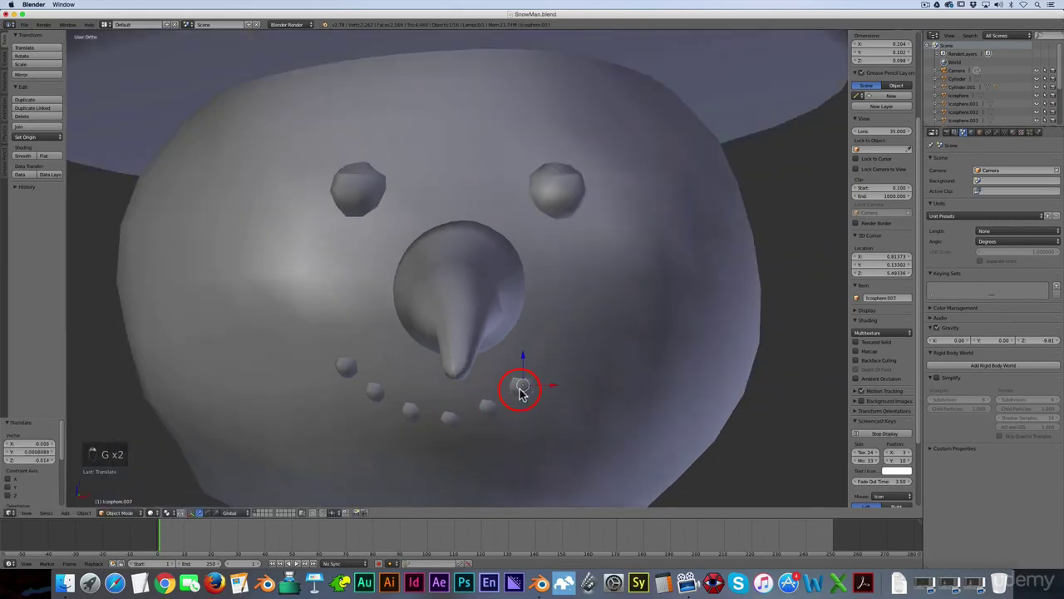
middle_click_drag(520, 391, 513, 401)
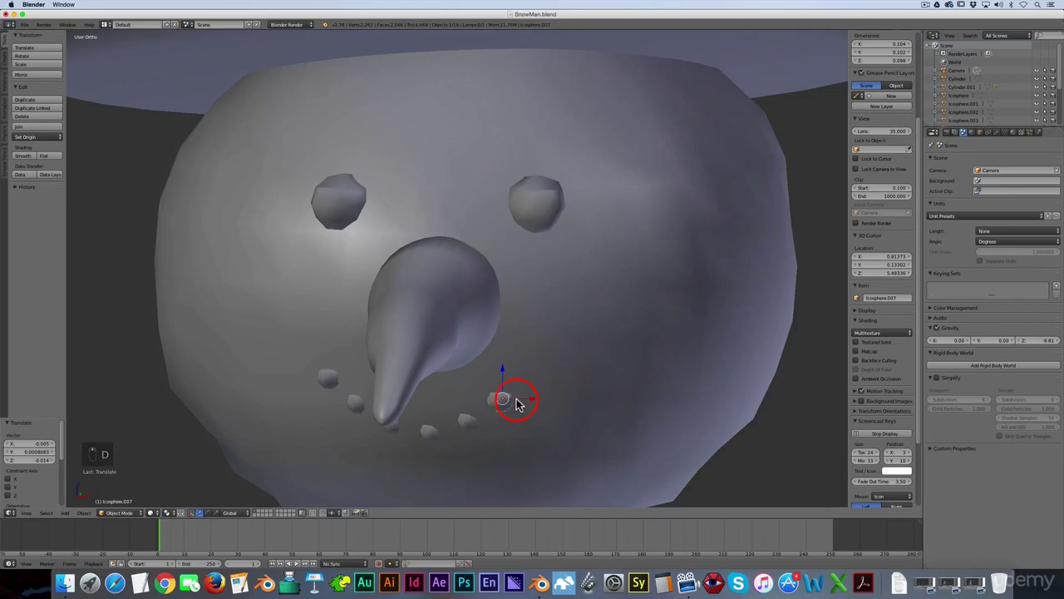
key("g")
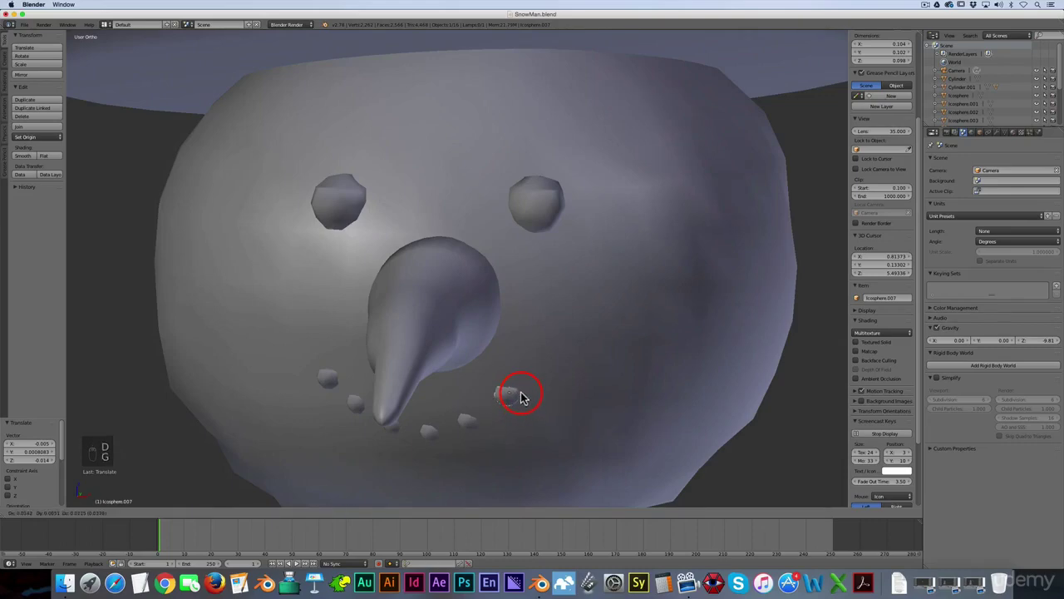
left_click(531, 396)
- Nudge the fifth mouth pebble in the angled view, and reposition it in the front view by about 0.026 along X and slightly upward
middle_click_drag(534, 392, 526, 392)
right_click(454, 421)
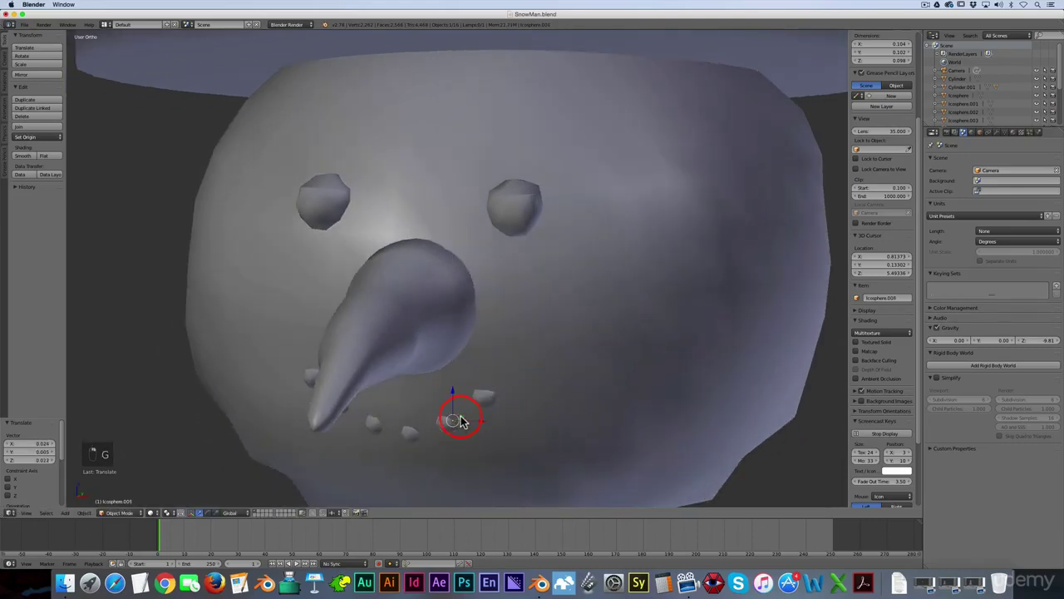
key("g")
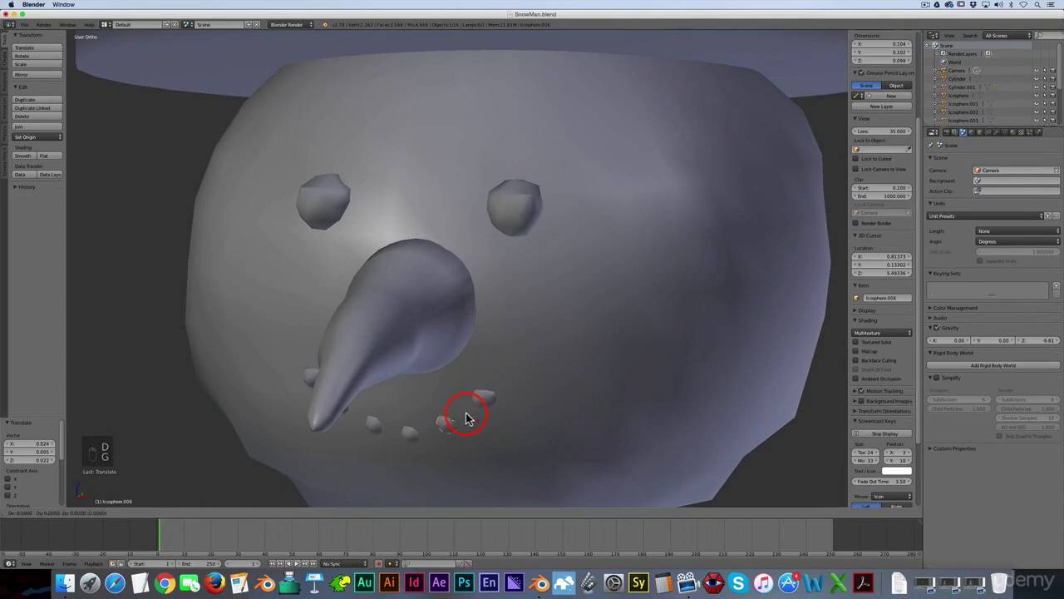
left_click(465, 418)
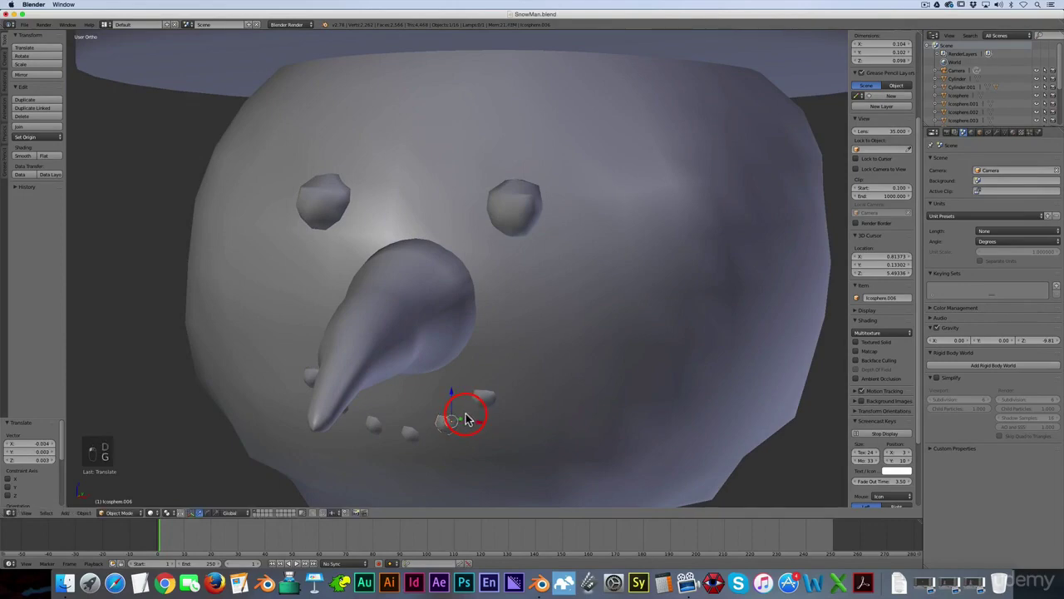
key("KP_1")
key("g")
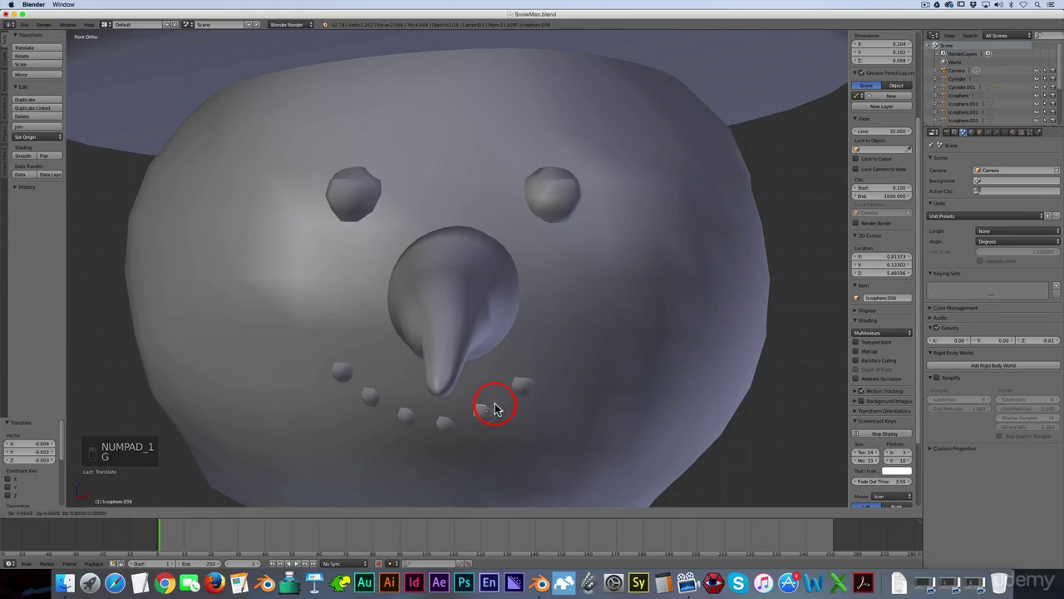
left_click(502, 402)
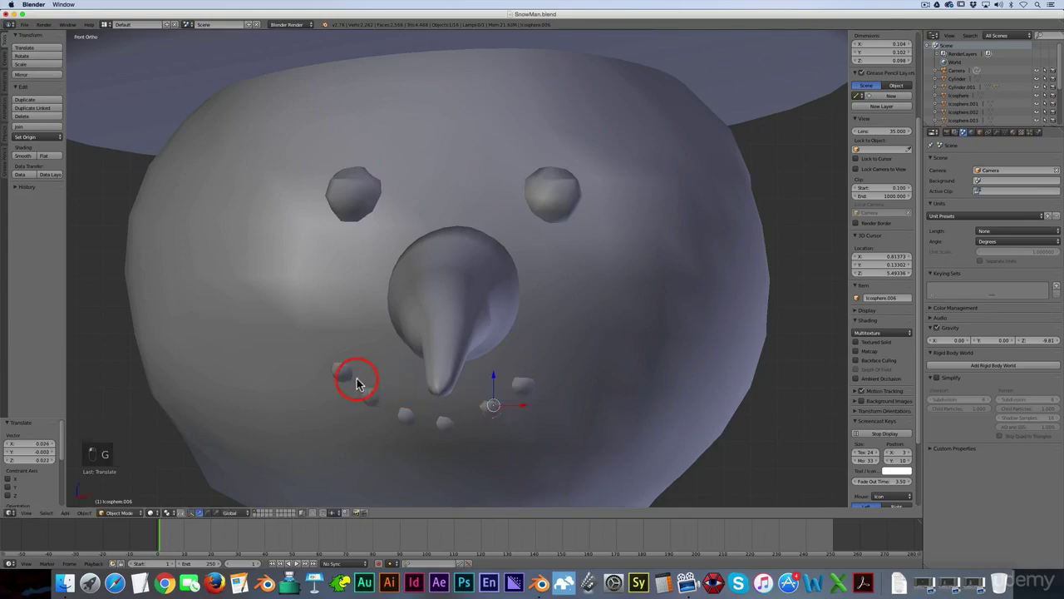
- Shift the fourth mouth pebble about 0.02 along X, and the third about 0.008 along X and slightly down
key("g")
left_click(450, 425)
right_click(405, 418)
key("g")
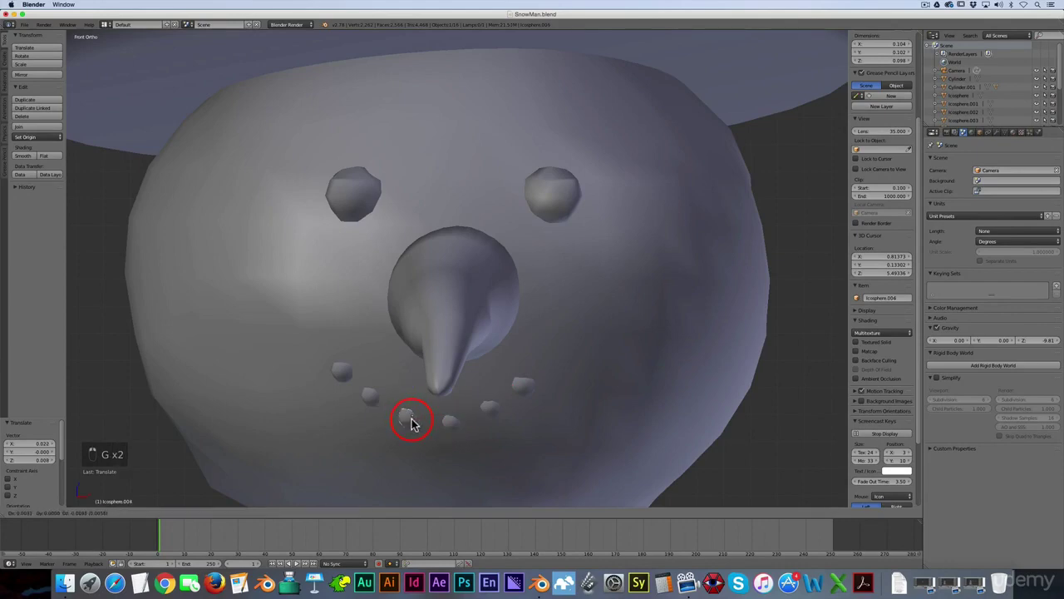
left_click(412, 421)
- Select all six mouth pebbles, shift them together about 0.039 along X to center the smile, and deselect everything
scroll(545, 376, "down", 1)
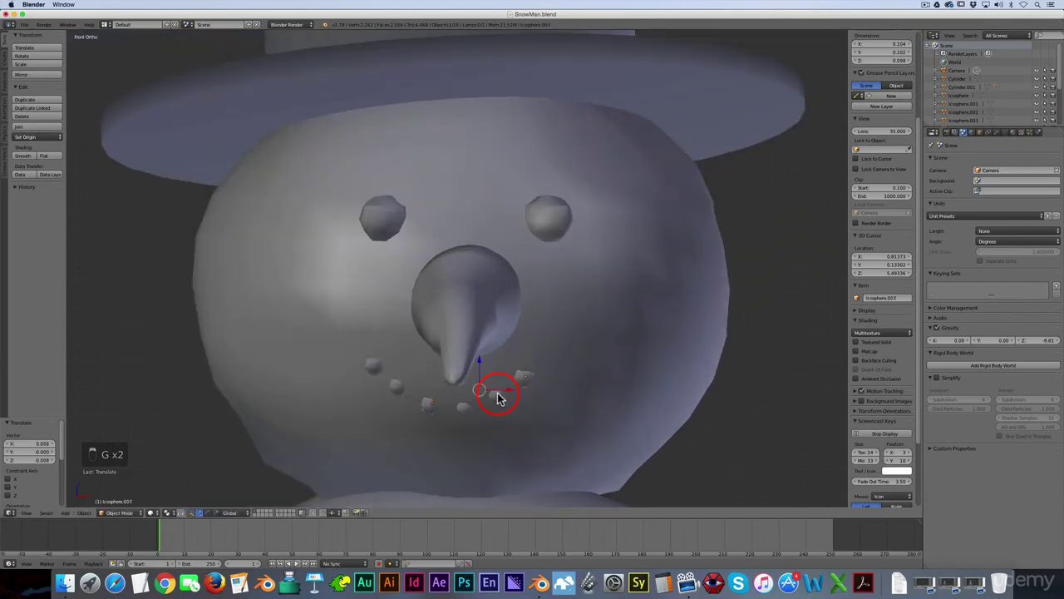
right_click(489, 401)
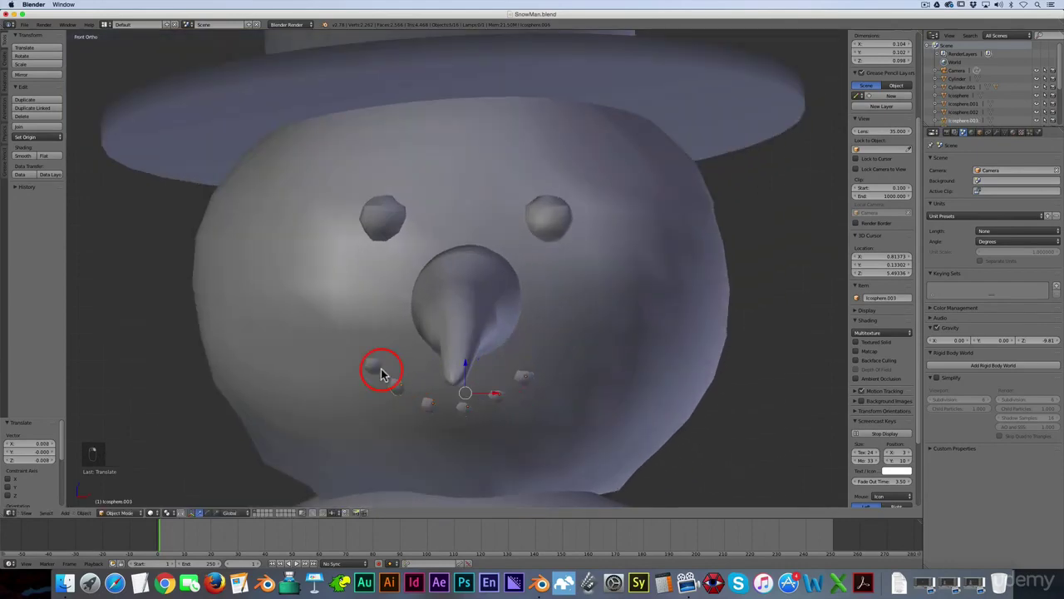
right_click(407, 383)
key("g")
key("x")
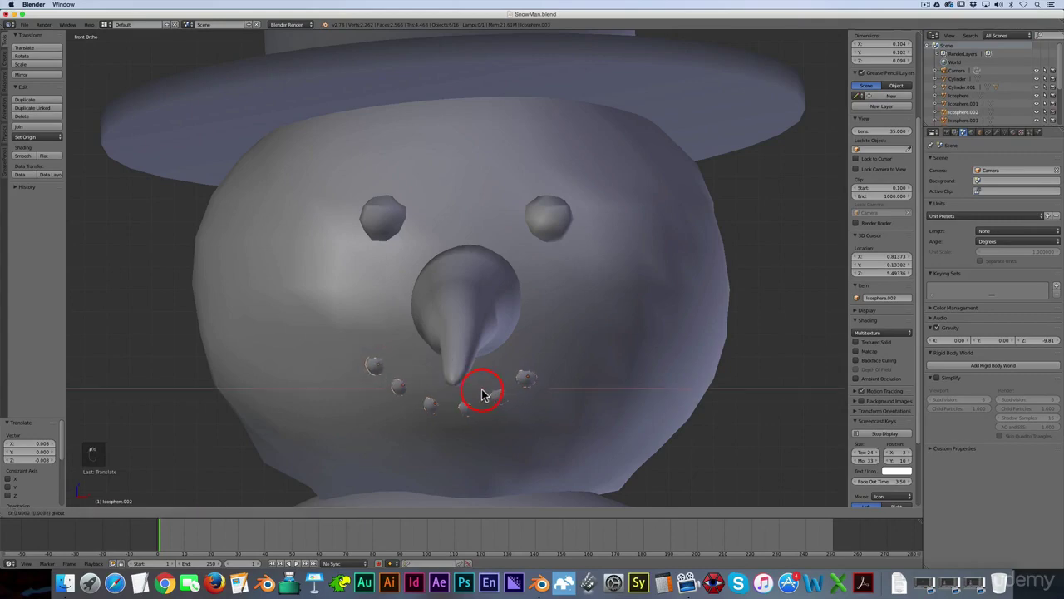
left_click(489, 397)
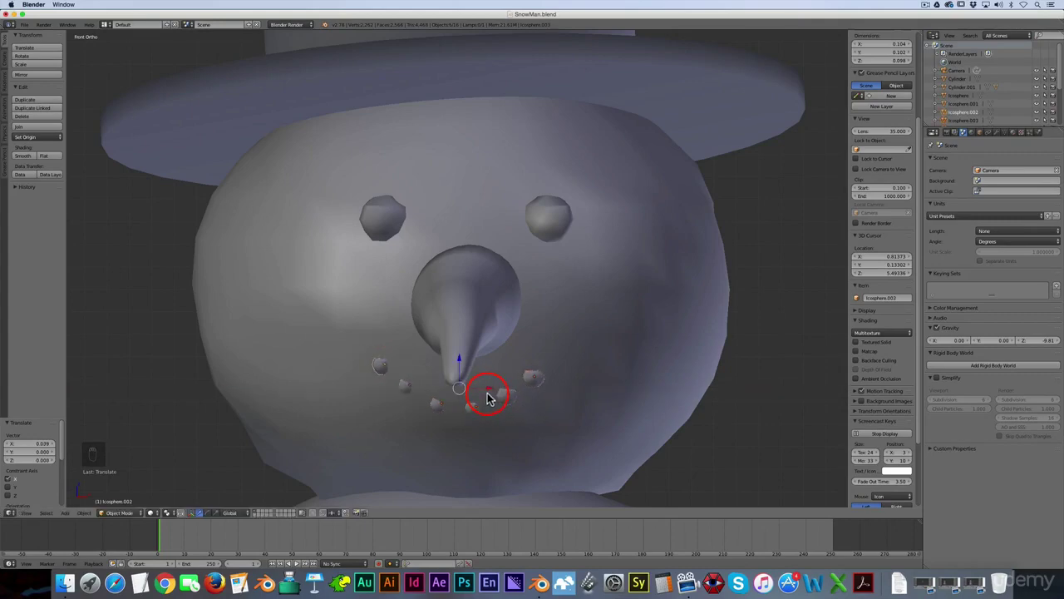
scroll(491, 390, "down", 5)
key("a")
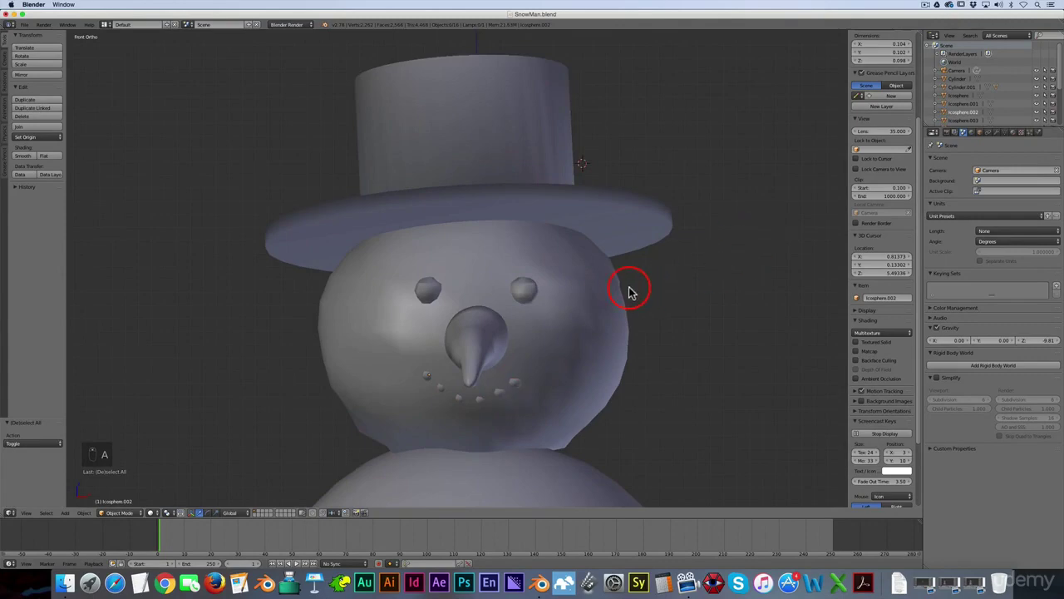
scroll(644, 314, "down", 2)
scroll(537, 285, "up", 3)
scroll(356, 255, "down", 4)
scroll(440, 275, "up", 4)
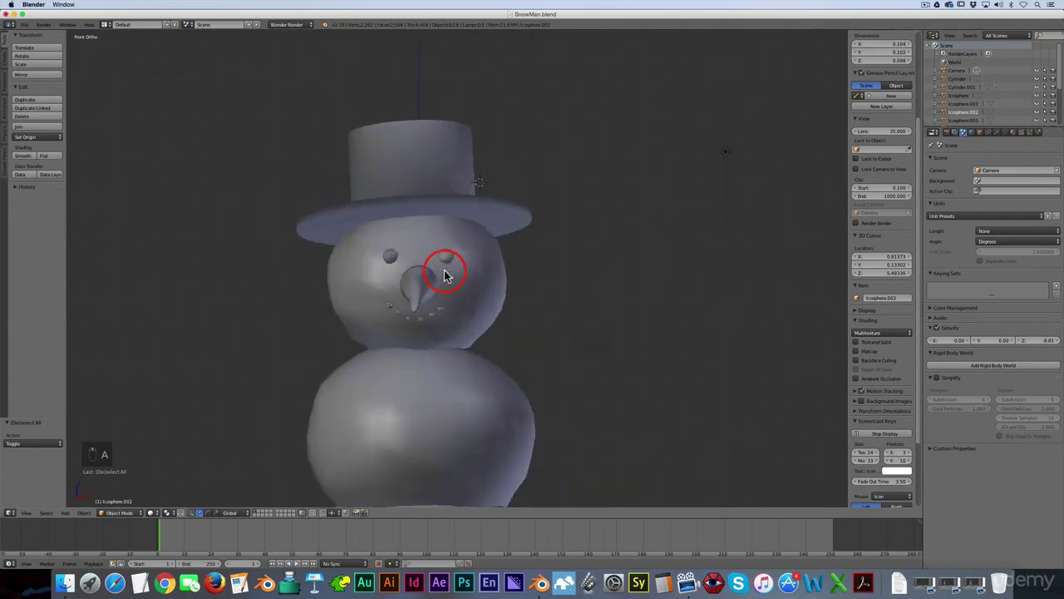